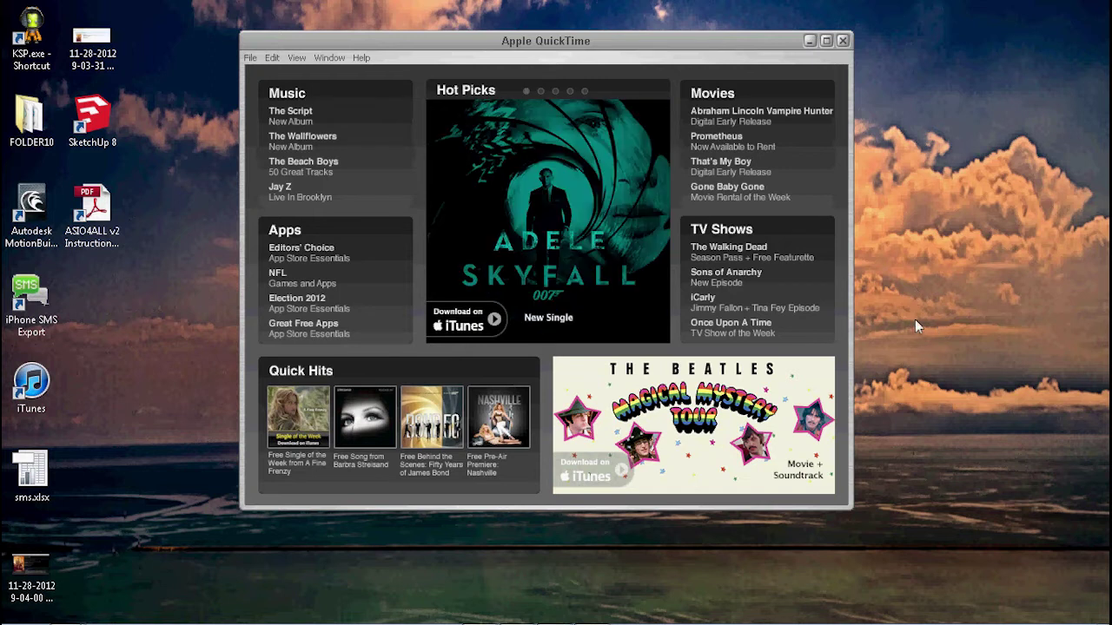
# - Open the image sequence starting with BIG000.jpg from the BigDemo folder at 29.97 frames per second
pyautogui.moveTo(543, 56); pyautogui.dragTo(551, 85)
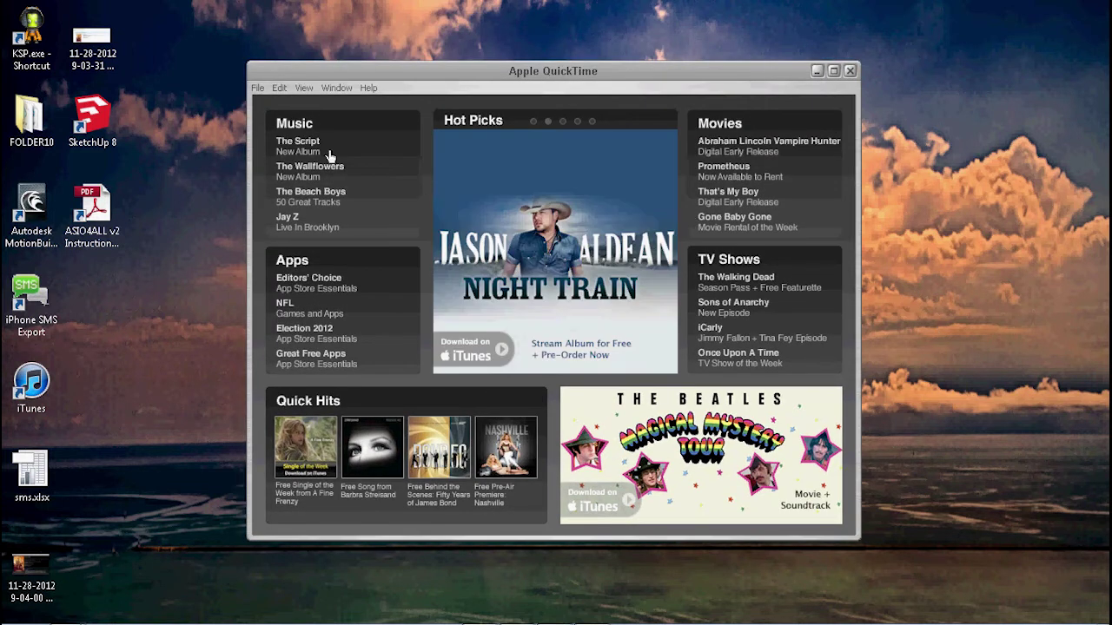
pyautogui.click(257, 89)
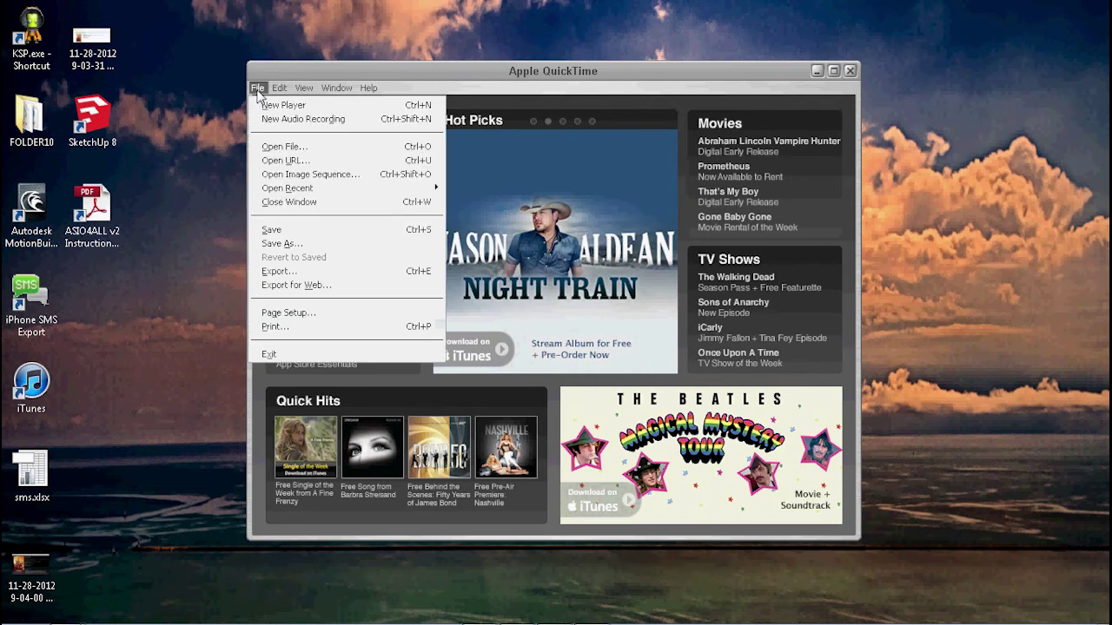
pyautogui.click(318, 177)
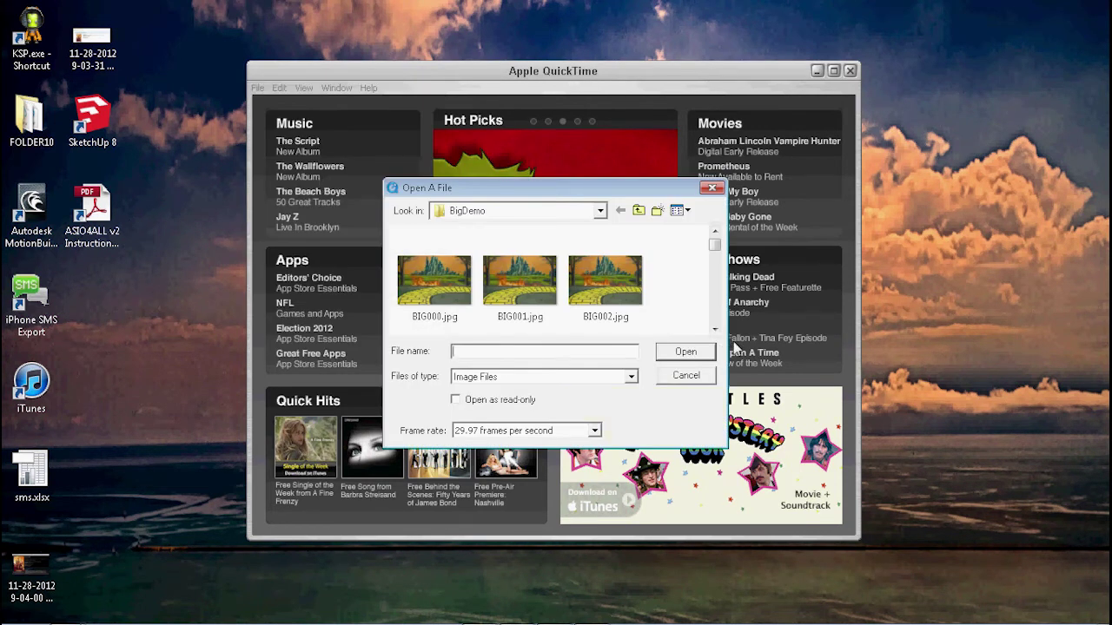
pyautogui.scroll(-2, 717, 246)
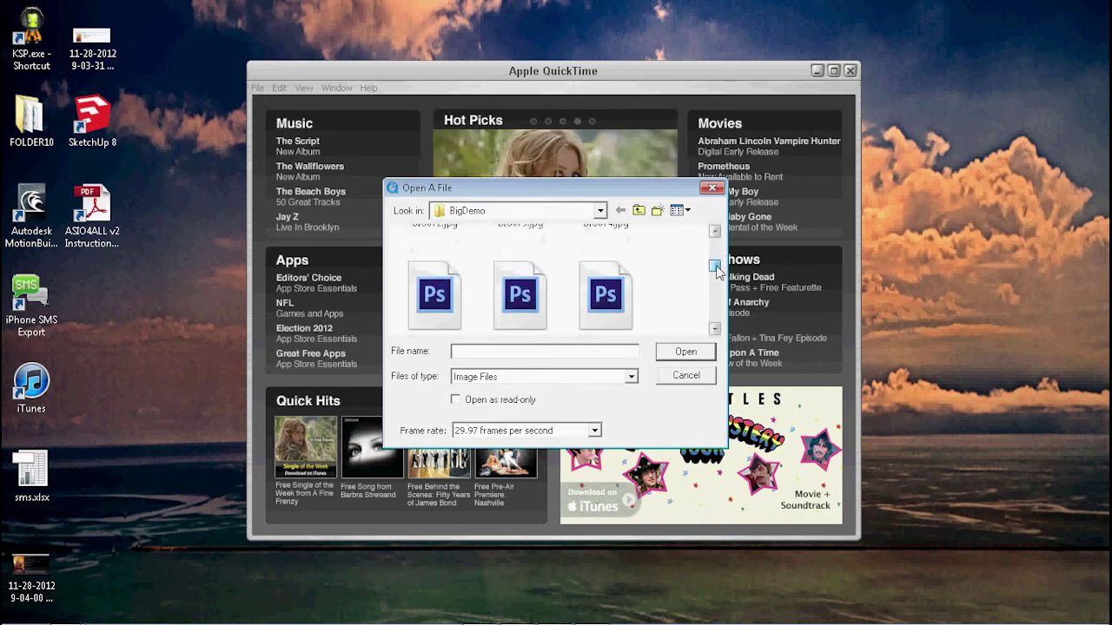
pyautogui.scroll(2, 716, 246)
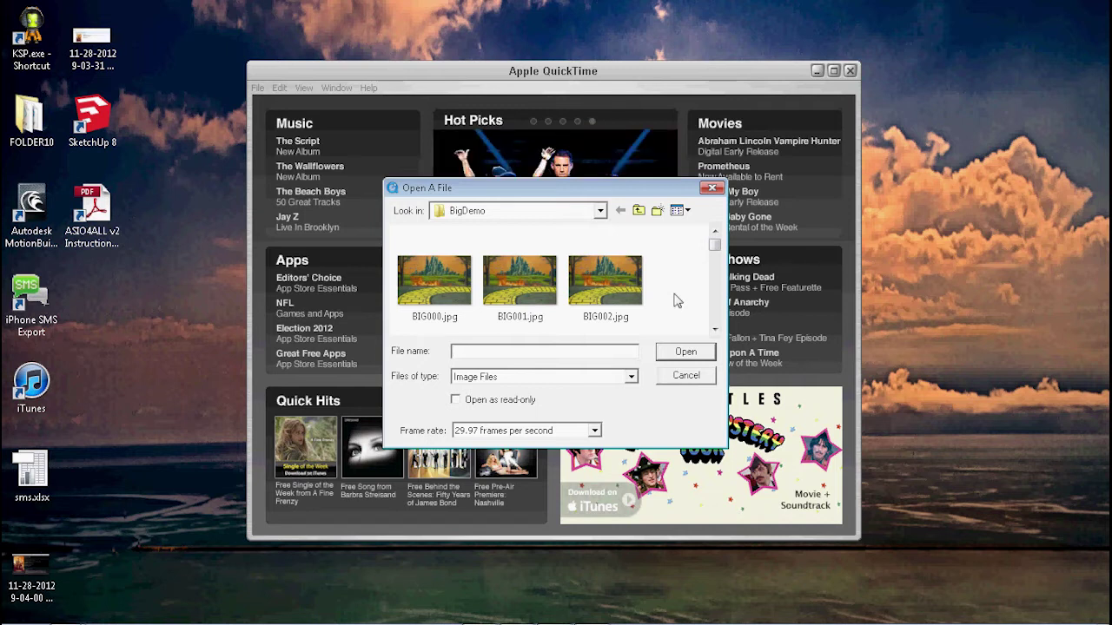
pyautogui.click(431, 288)
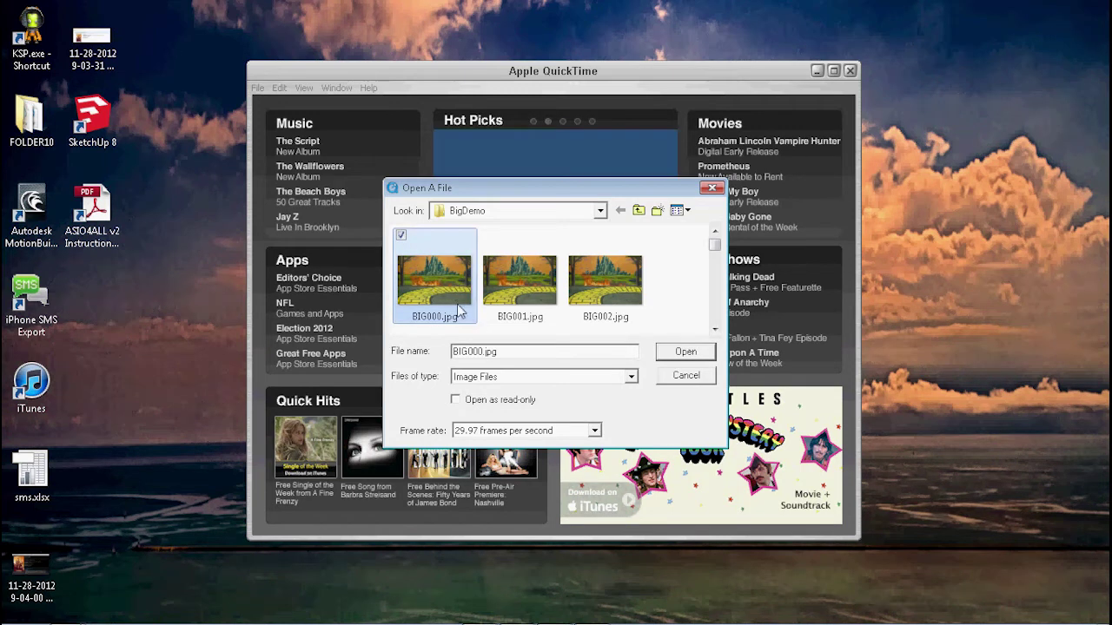
pyautogui.click(686, 352)
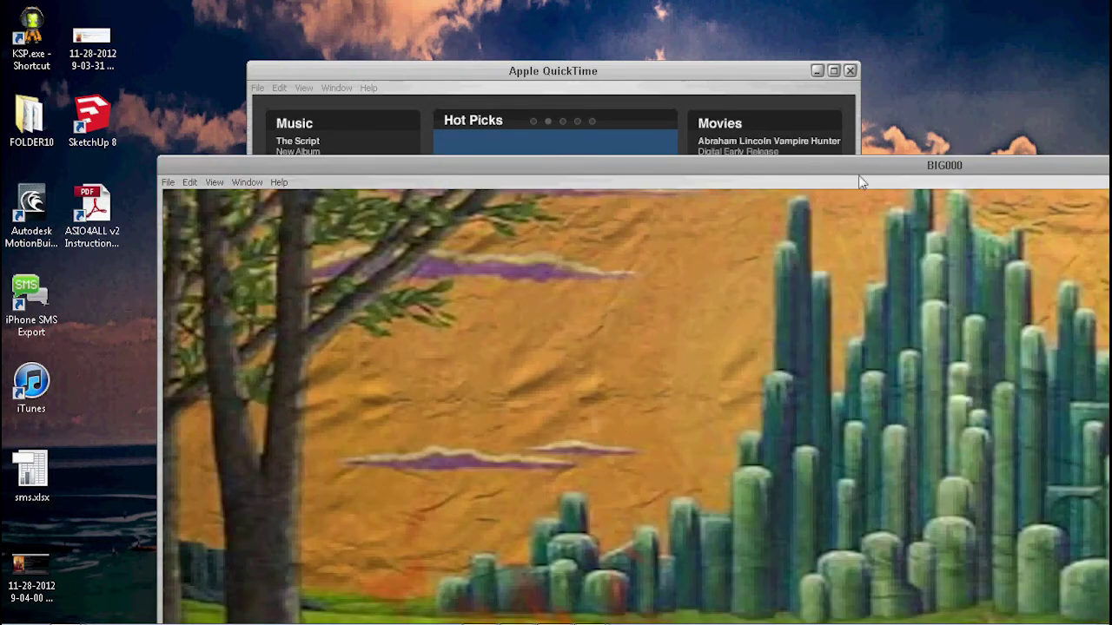
# - Reposition the oversized BIG000 movie window so that more of the picture fits on the screen
pyautogui.moveTo(906, 171); pyautogui.dragTo(780, 31)
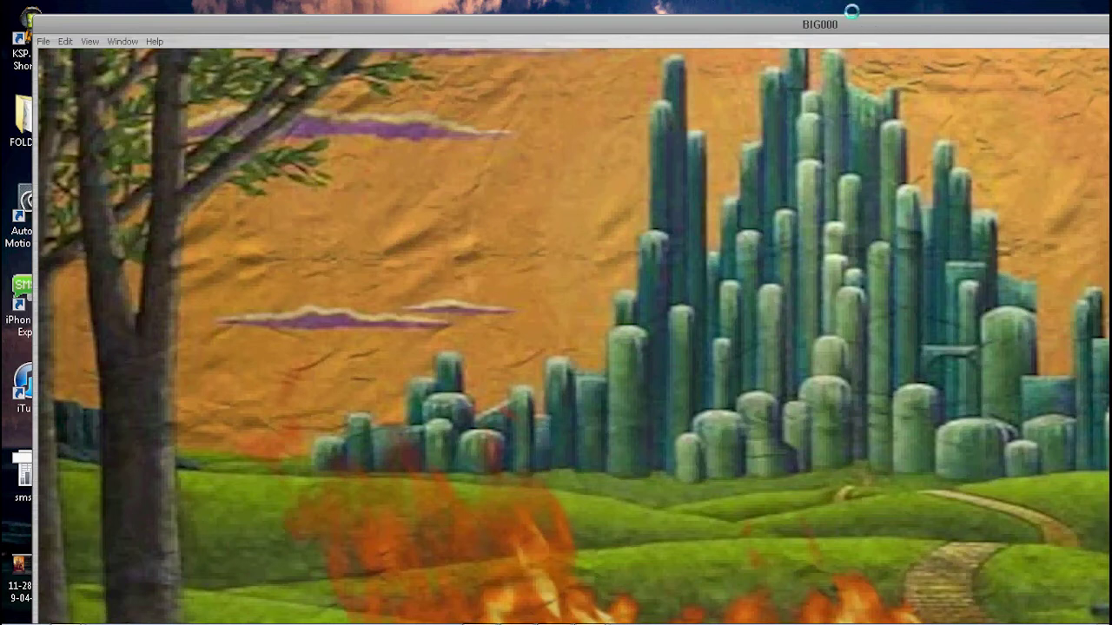
pyautogui.moveTo(864, 26); pyautogui.dragTo(852, 15)
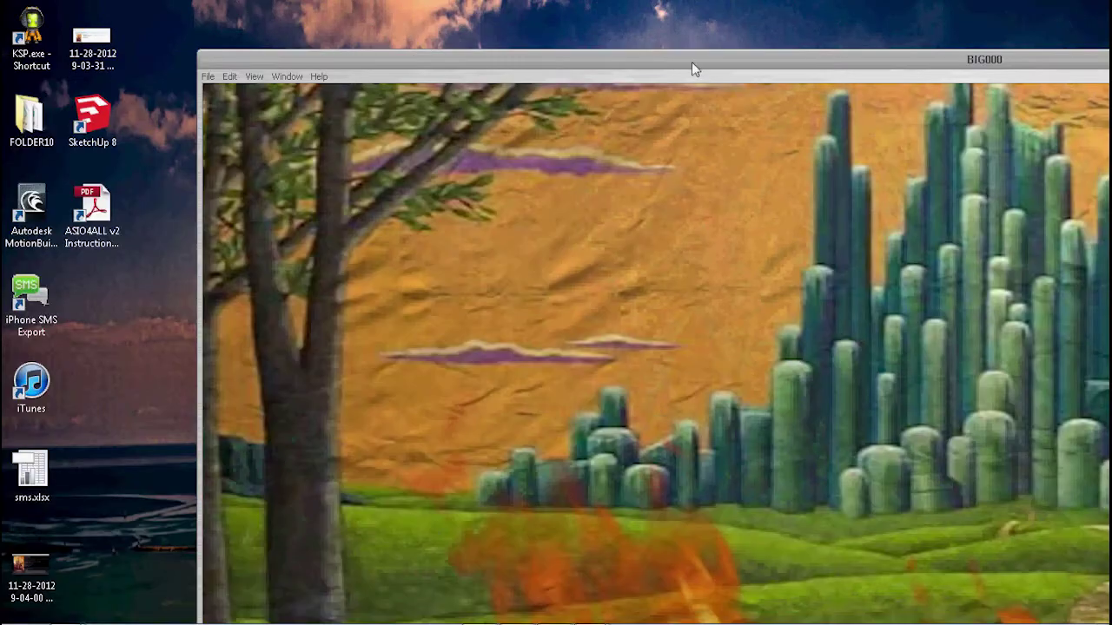
pyautogui.moveTo(764, 67); pyautogui.dragTo(753, 20)
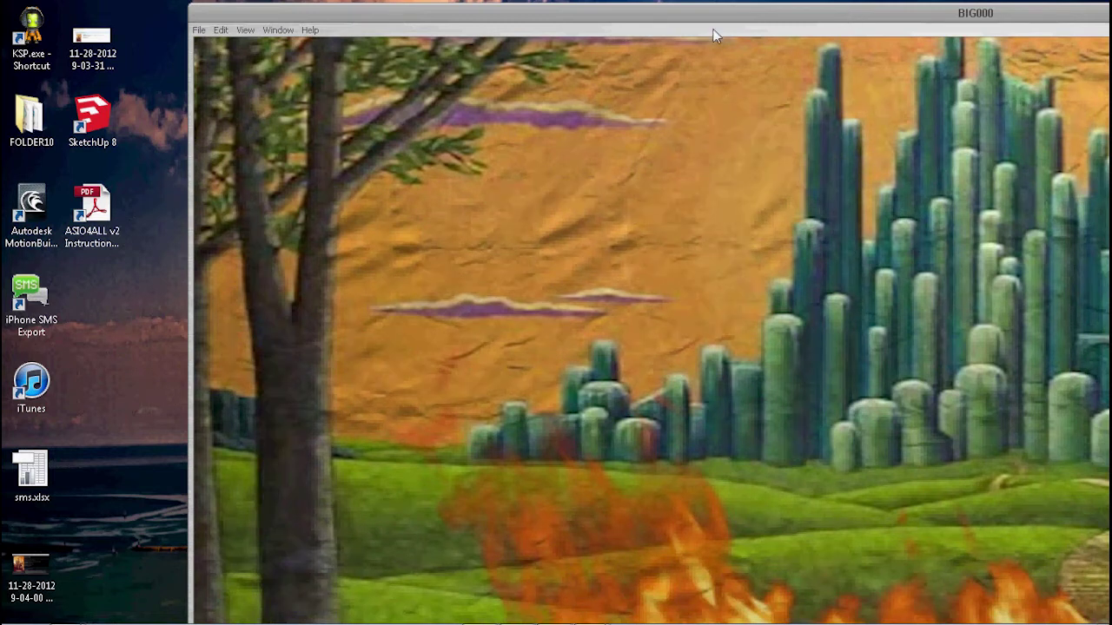
pyautogui.moveTo(686, 23); pyautogui.dragTo(524, 36)
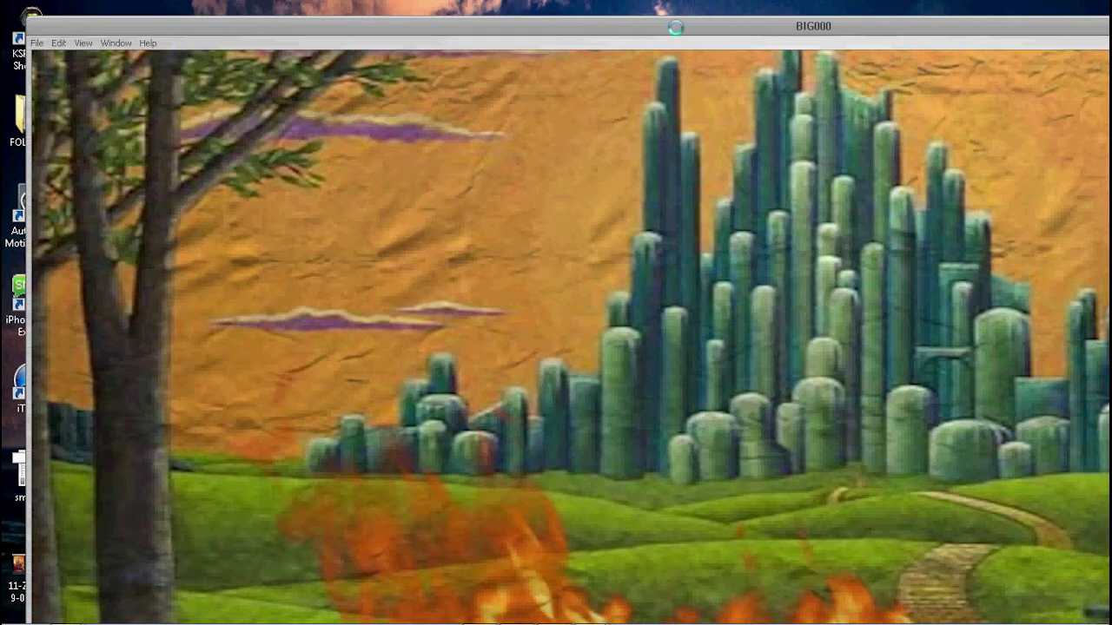
pyautogui.moveTo(675, 28); pyautogui.dragTo(653, 18)
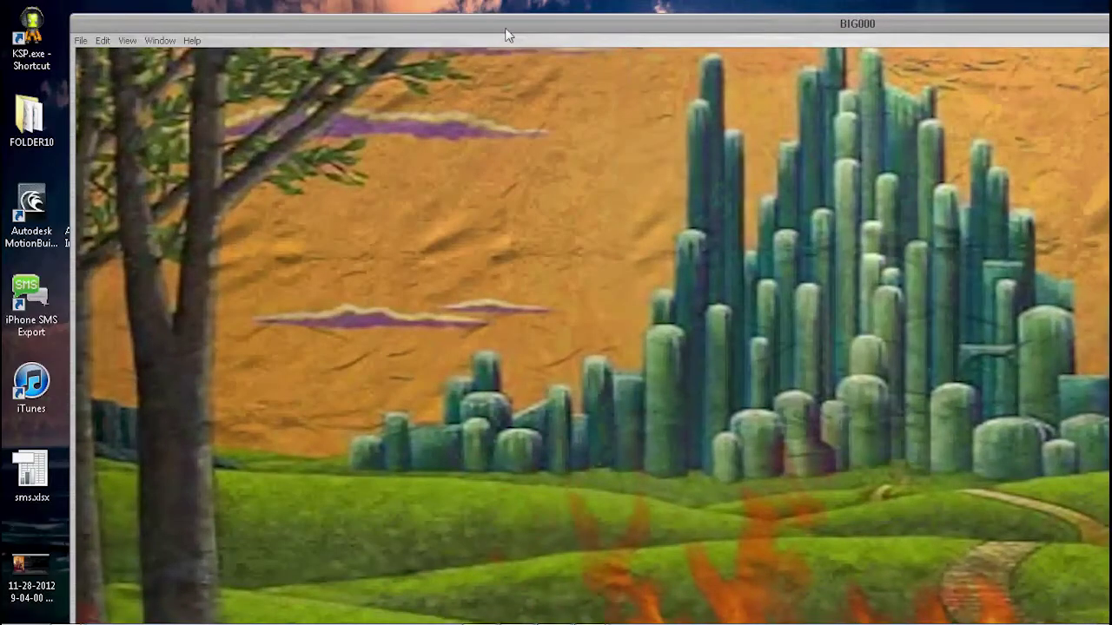
pyautogui.moveTo(508, 34); pyautogui.dragTo(496, 22)
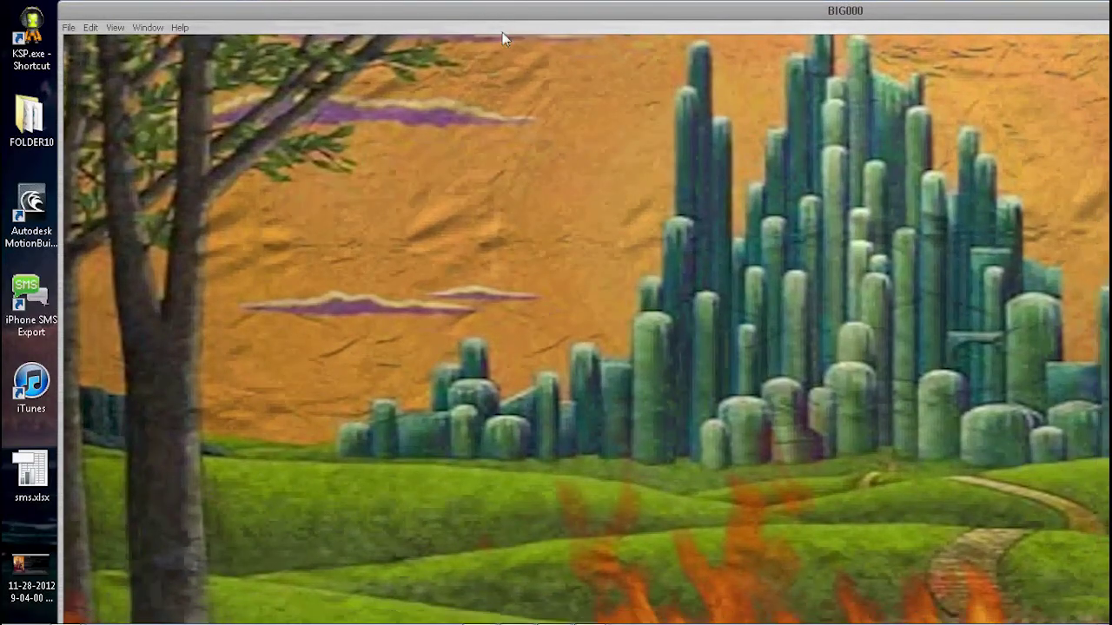
# - Start exporting the BIG000 movie as Movie to QuickTime Movie using Default Settings
pyautogui.click(69, 26)
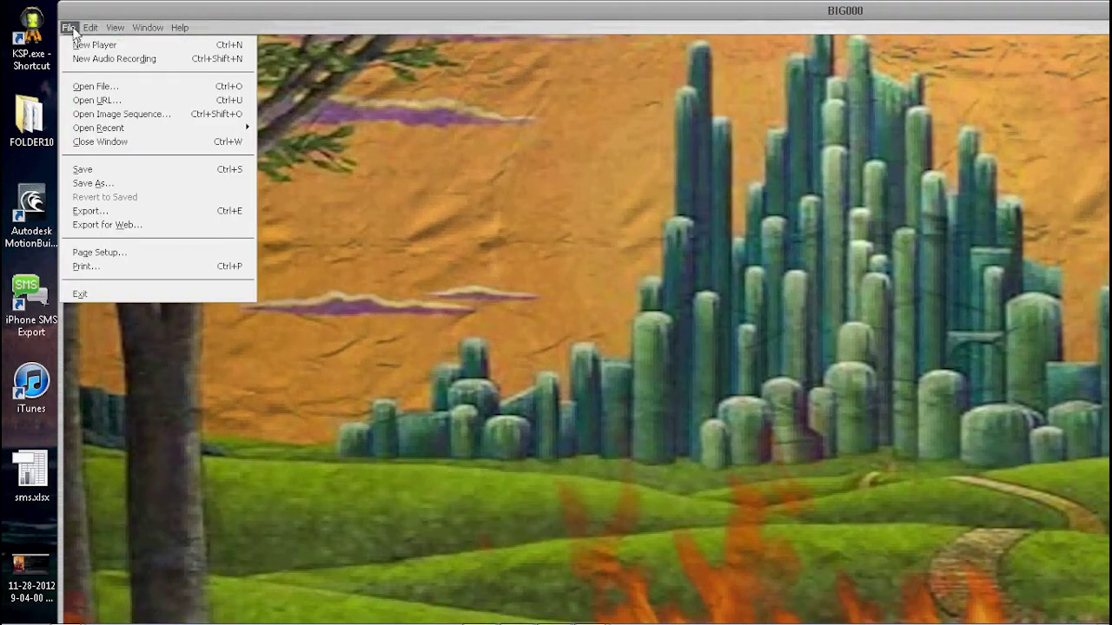
pyautogui.click(135, 215)
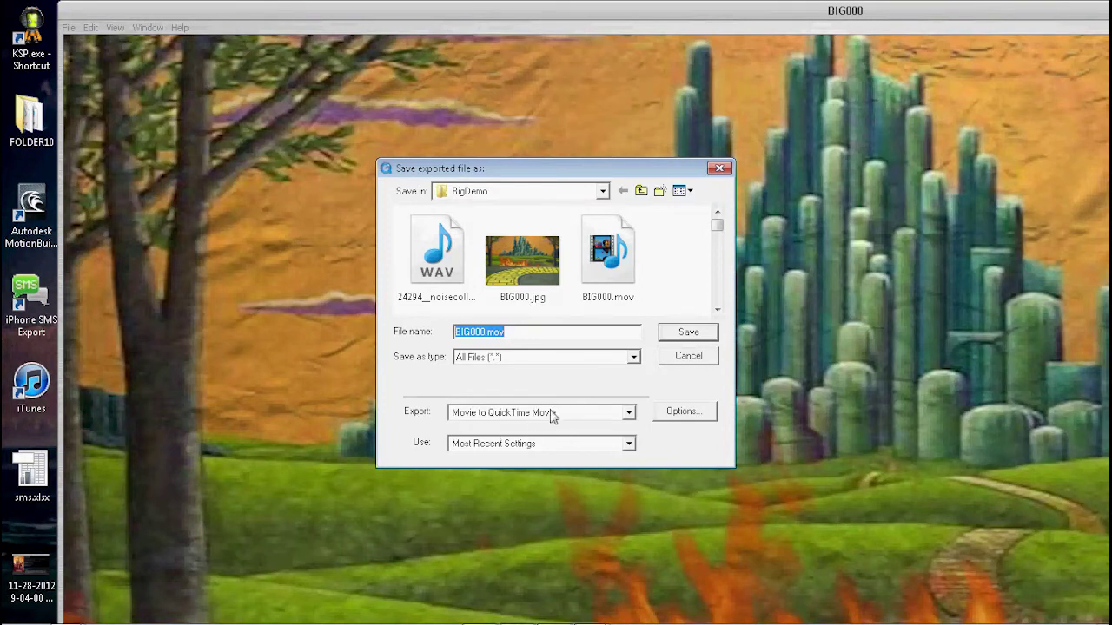
pyautogui.click(629, 445)
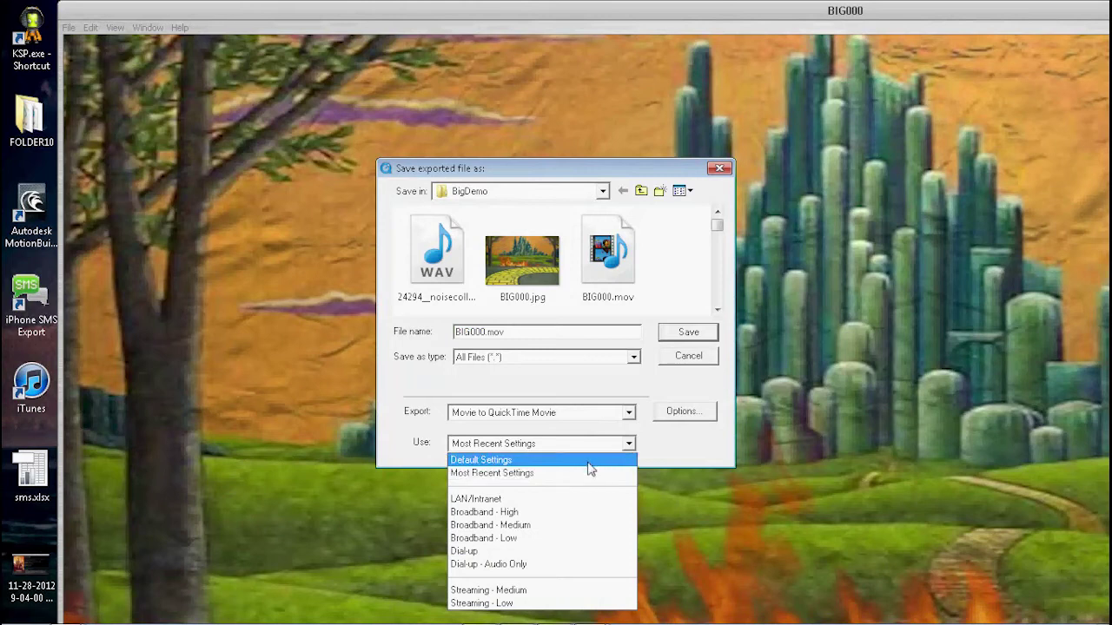
pyautogui.click(588, 460)
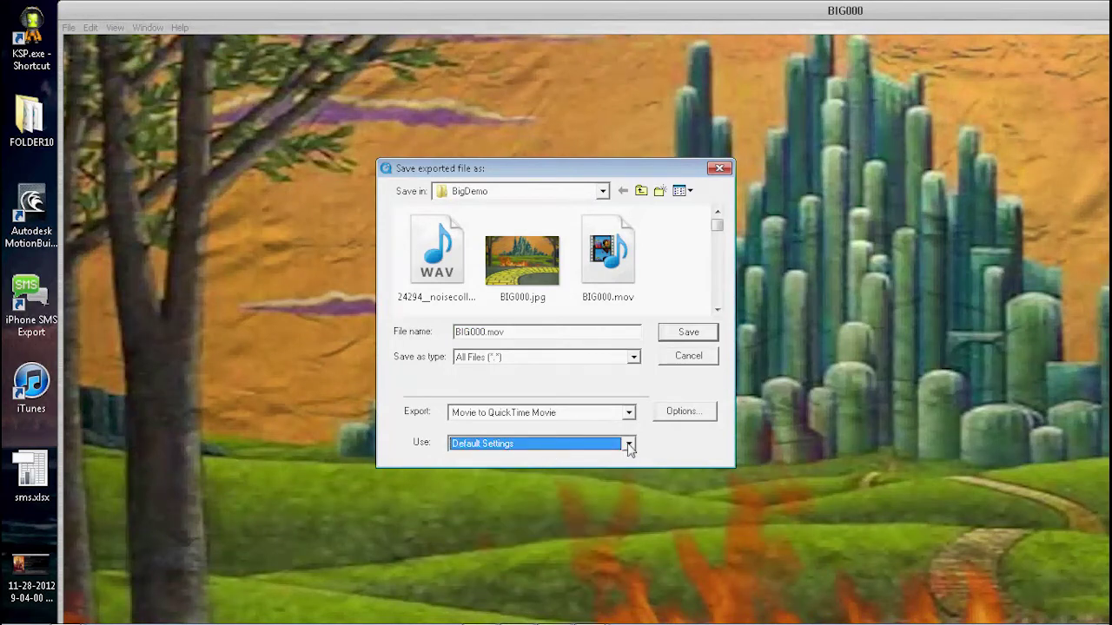
pyautogui.click(629, 445)
pyautogui.click(629, 445)
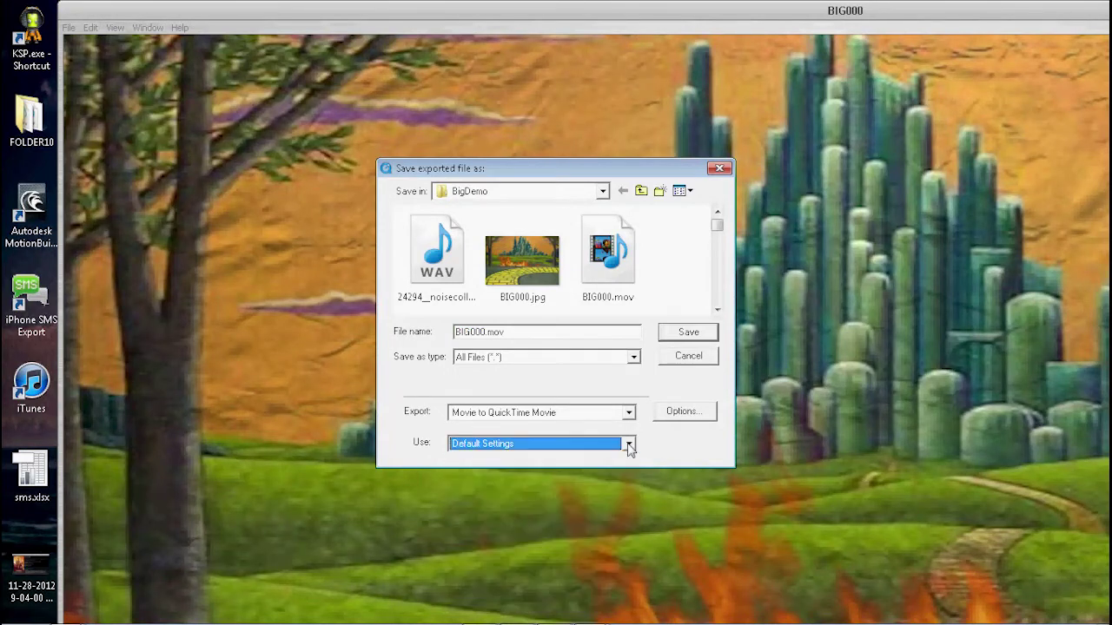
# - Set the export's video compression type to H.264 and accept the compression settings
pyautogui.click(684, 416)
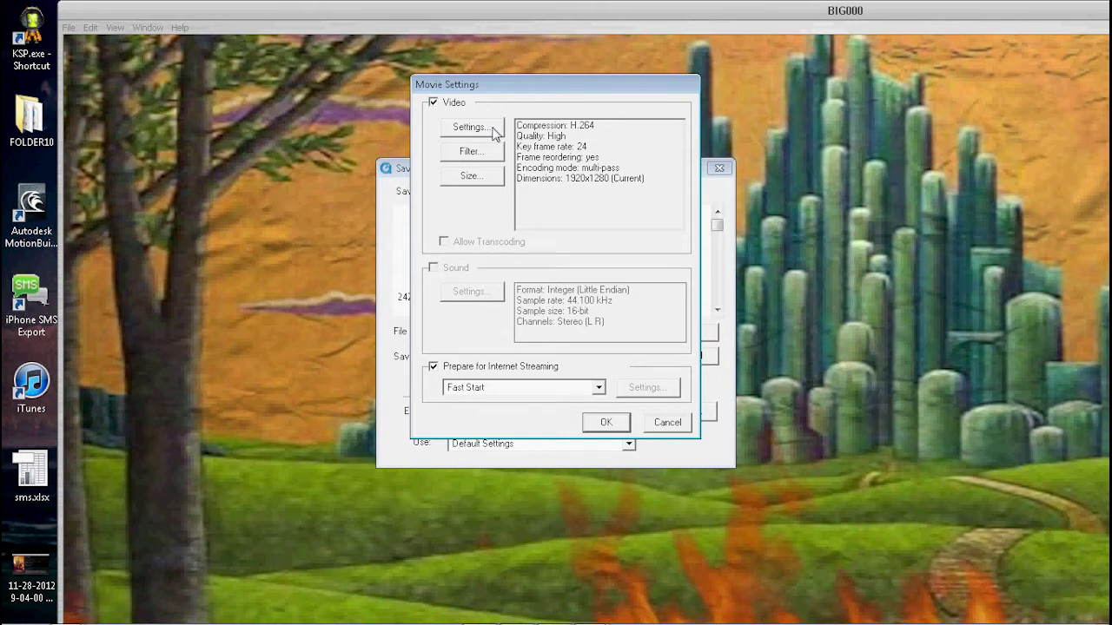
pyautogui.click(492, 130)
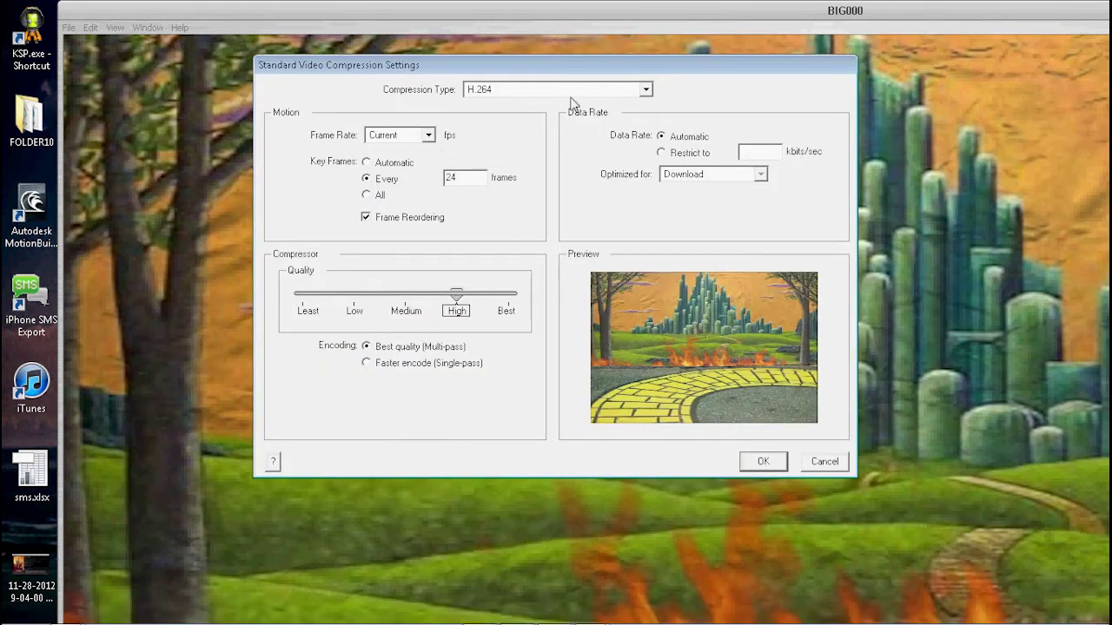
pyautogui.click(646, 90)
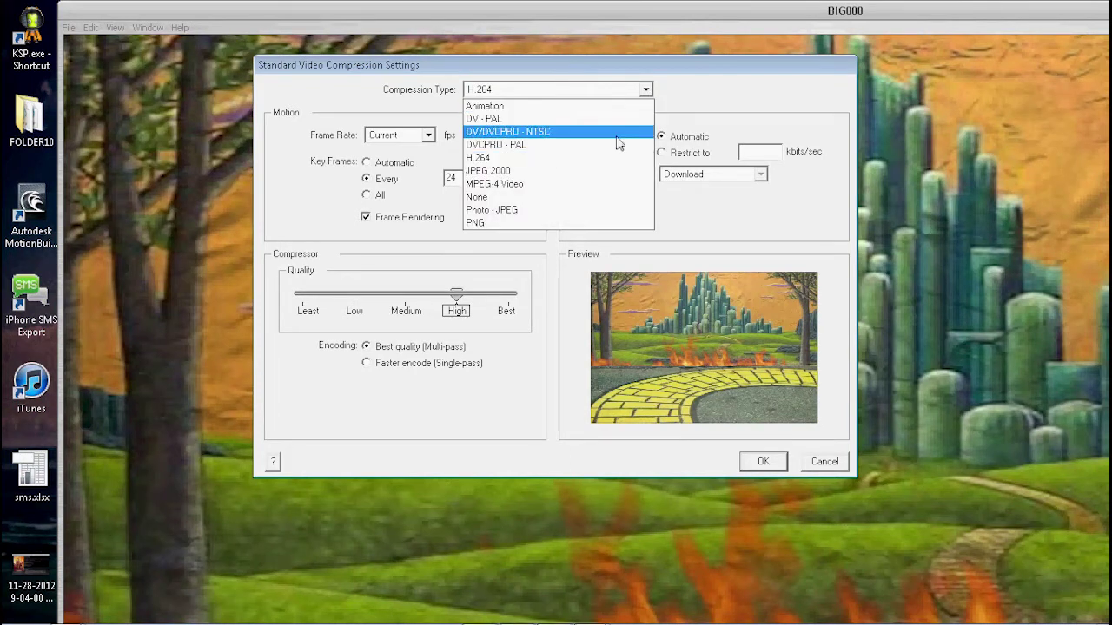
pyautogui.click(572, 161)
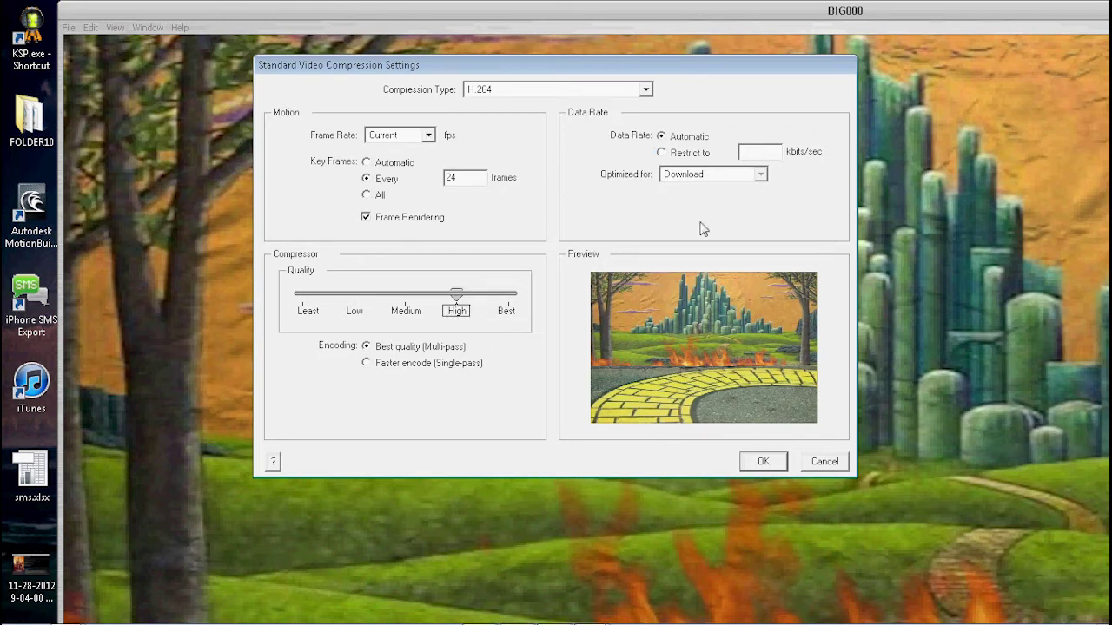
pyautogui.click(777, 462)
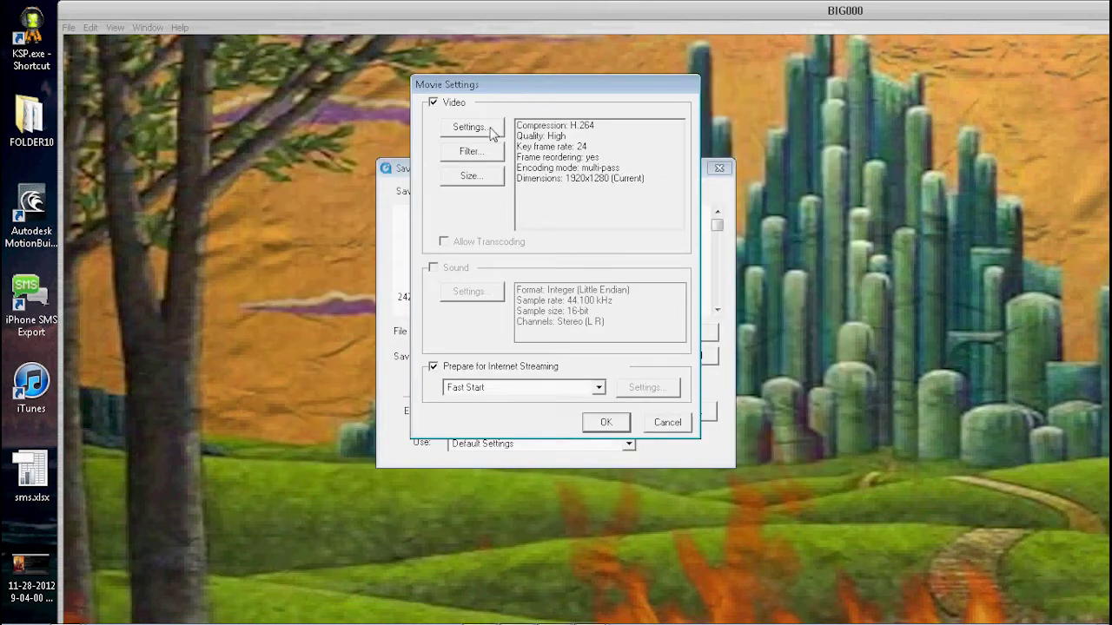
# - Set the export dimensions to NTSC 720 x 480 4:3 and preserve the aspect ratio using Letterbox
pyautogui.click(469, 178)
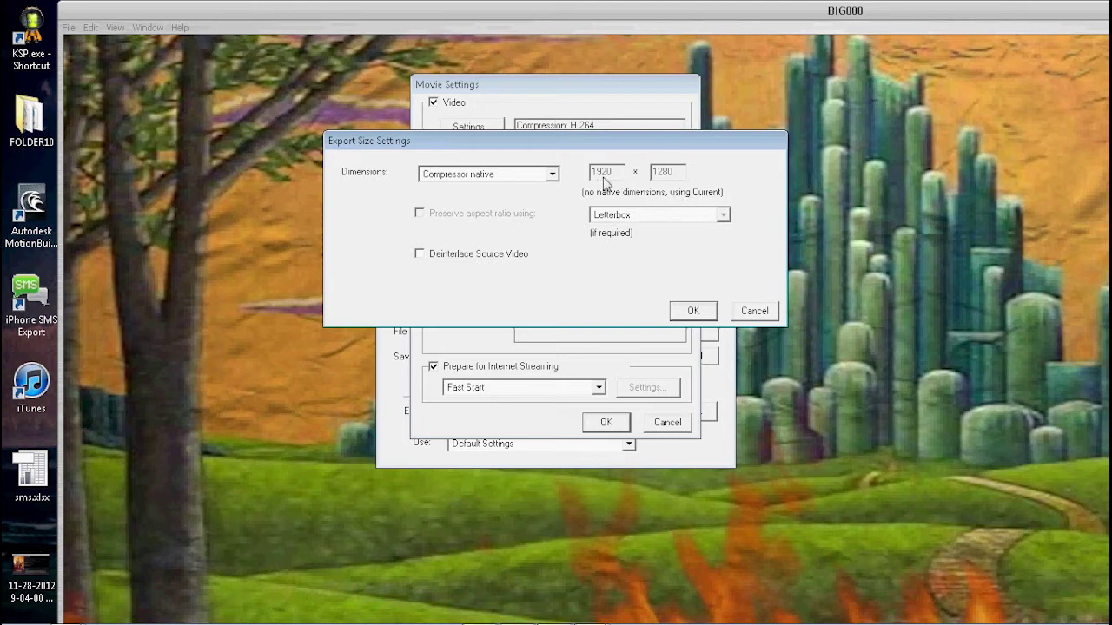
pyautogui.click(553, 175)
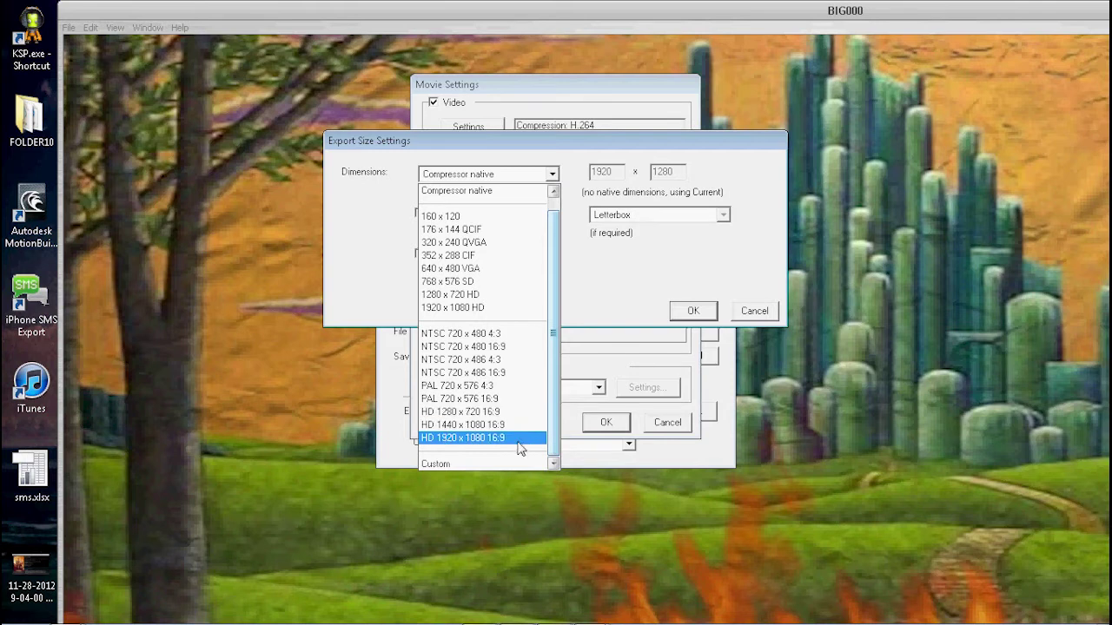
pyautogui.click(523, 338)
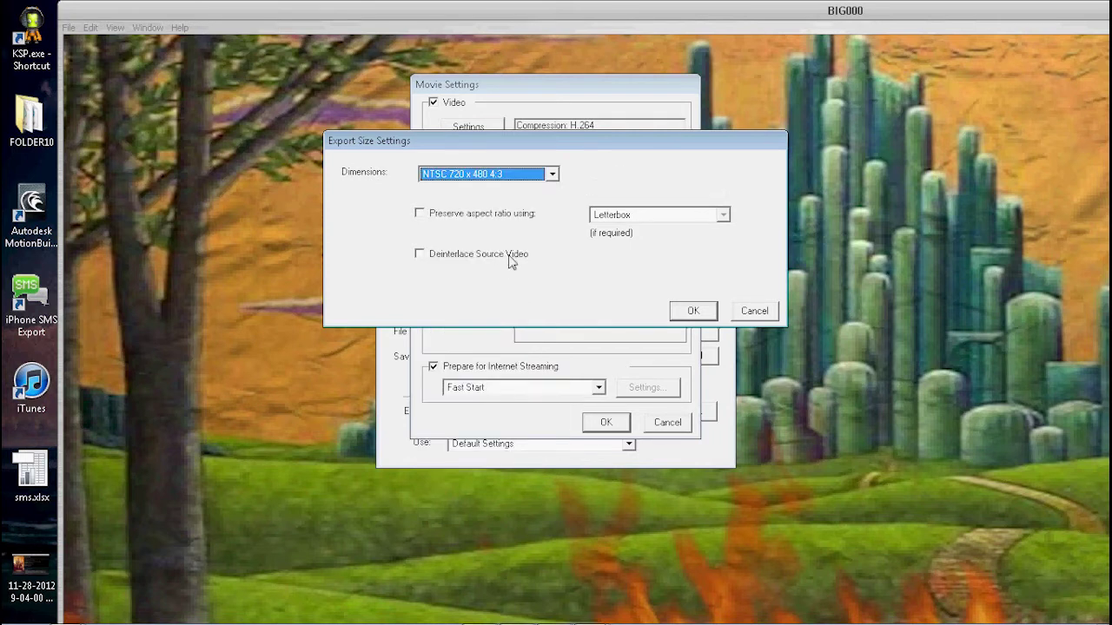
pyautogui.click(419, 213)
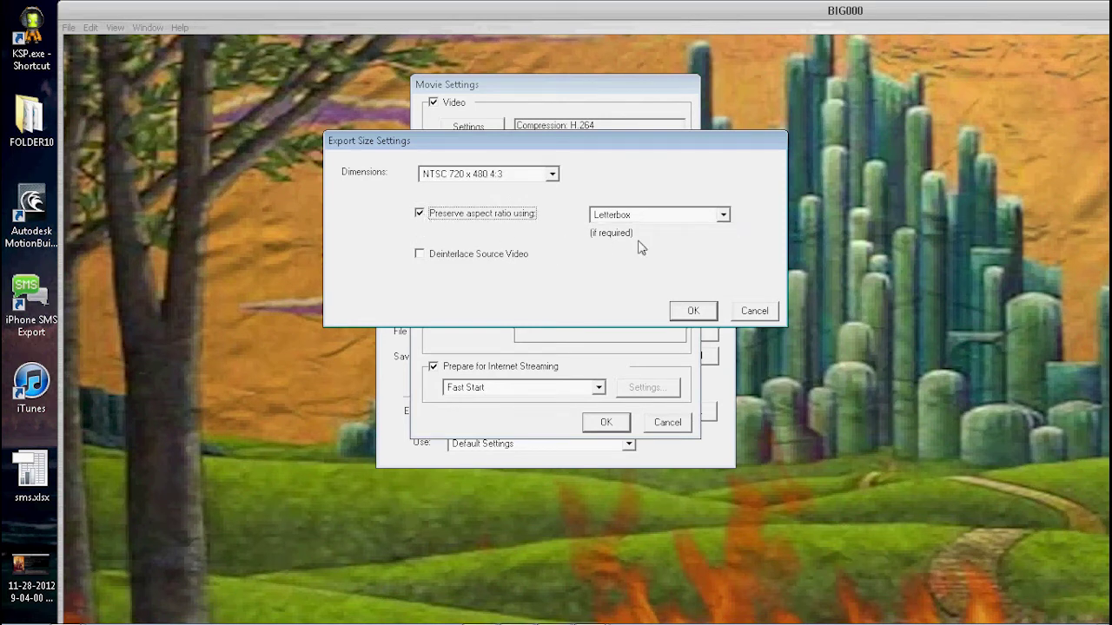
pyautogui.click(723, 217)
pyautogui.click(724, 217)
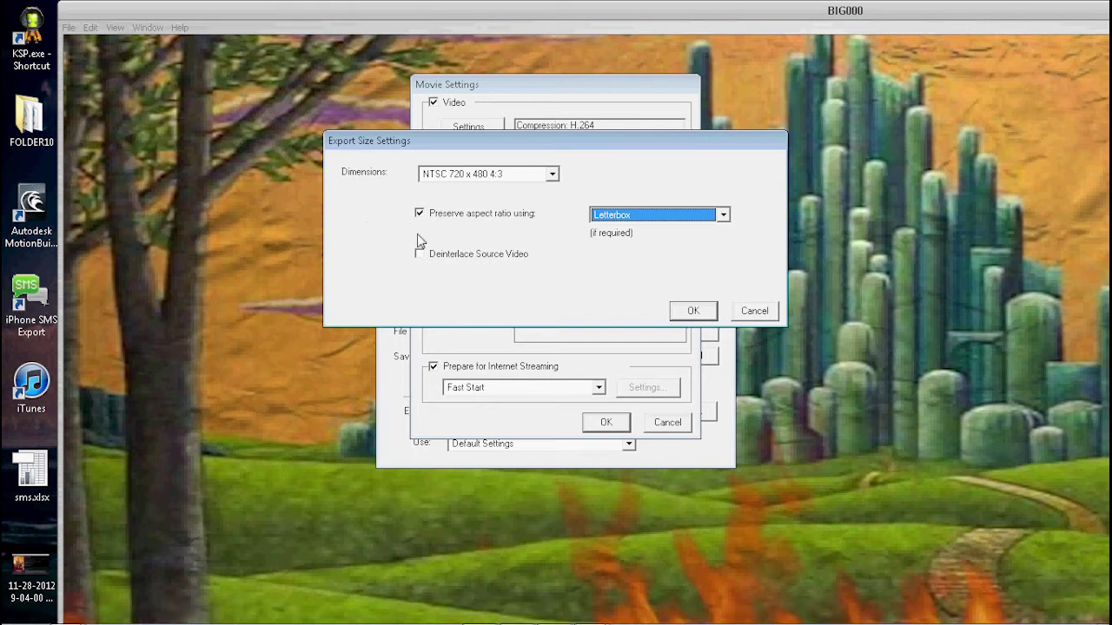
pyautogui.click(694, 310)
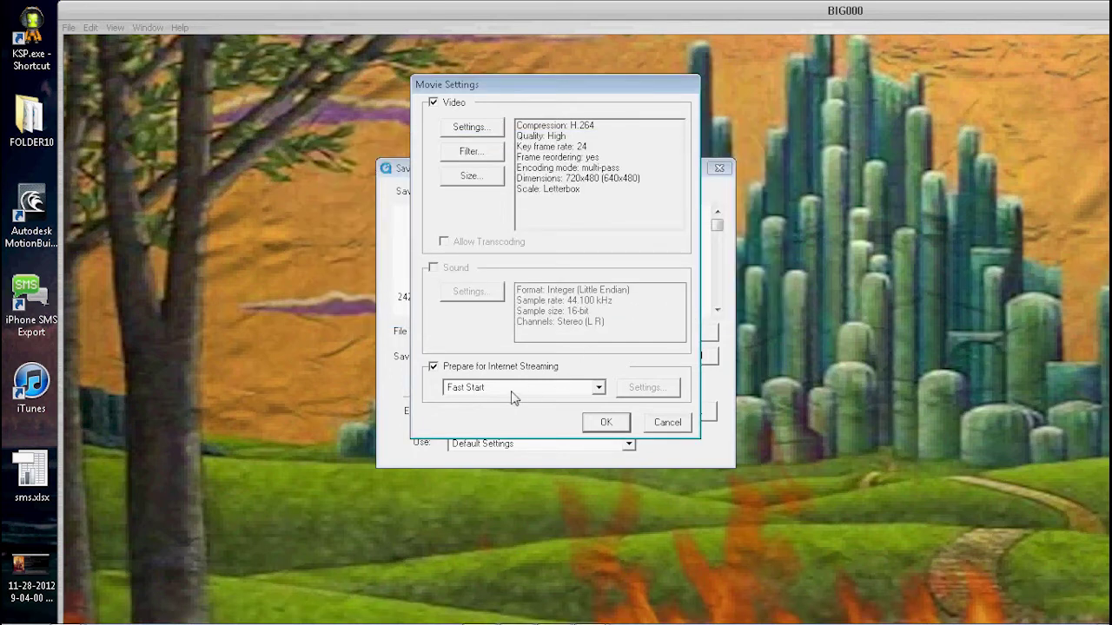
# - Accept the movie settings and export to BIG000.mov in the BigDemo folder, replacing the existing file
pyautogui.click(604, 424)
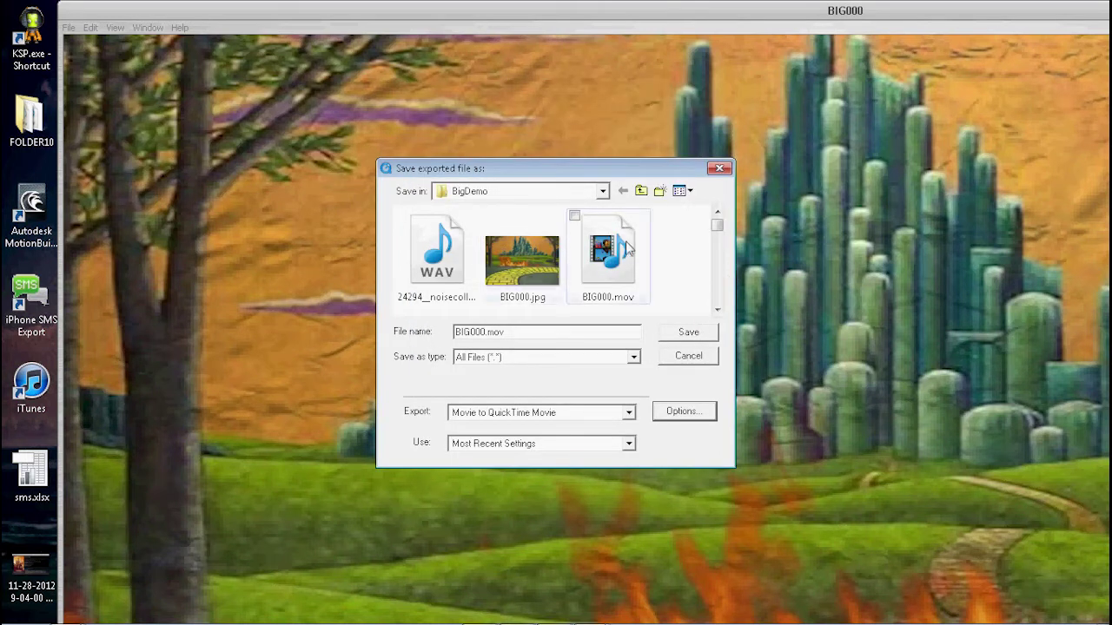
pyautogui.click(688, 333)
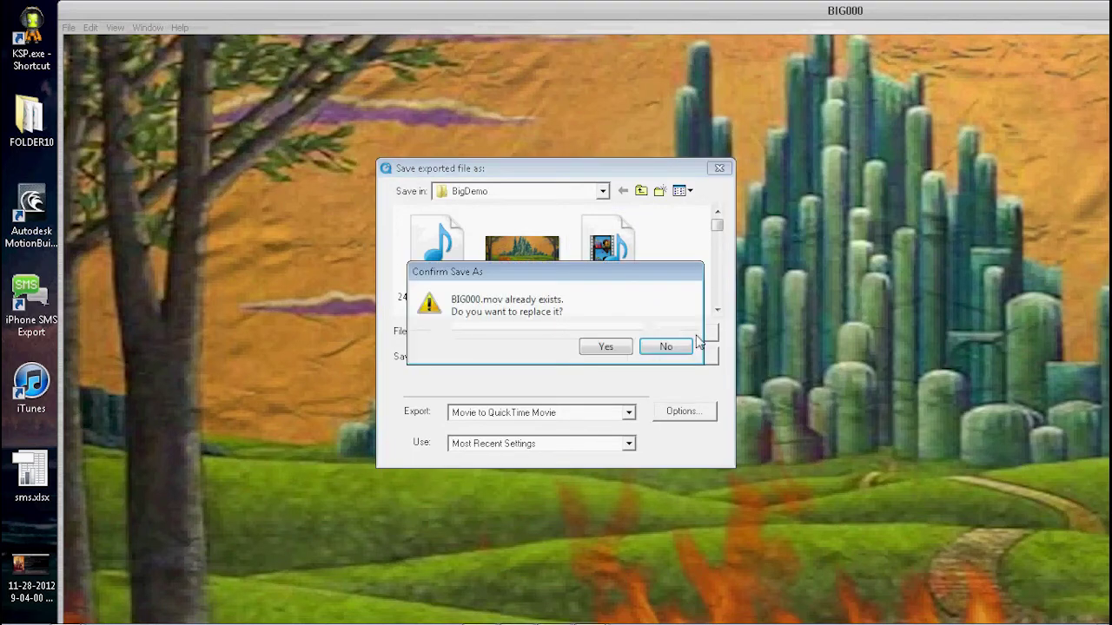
pyautogui.click(606, 347)
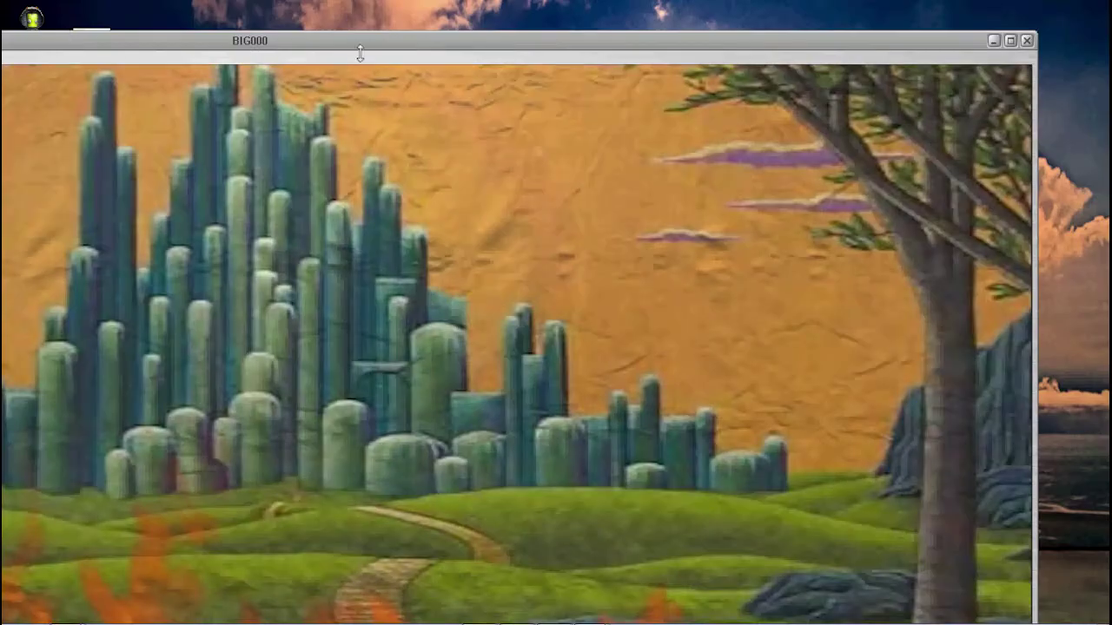
# - Open the exported BIG000.mov from the BigDemo folder and play it to check the result
pyautogui.moveTo(394, 43); pyautogui.dragTo(522, 51)
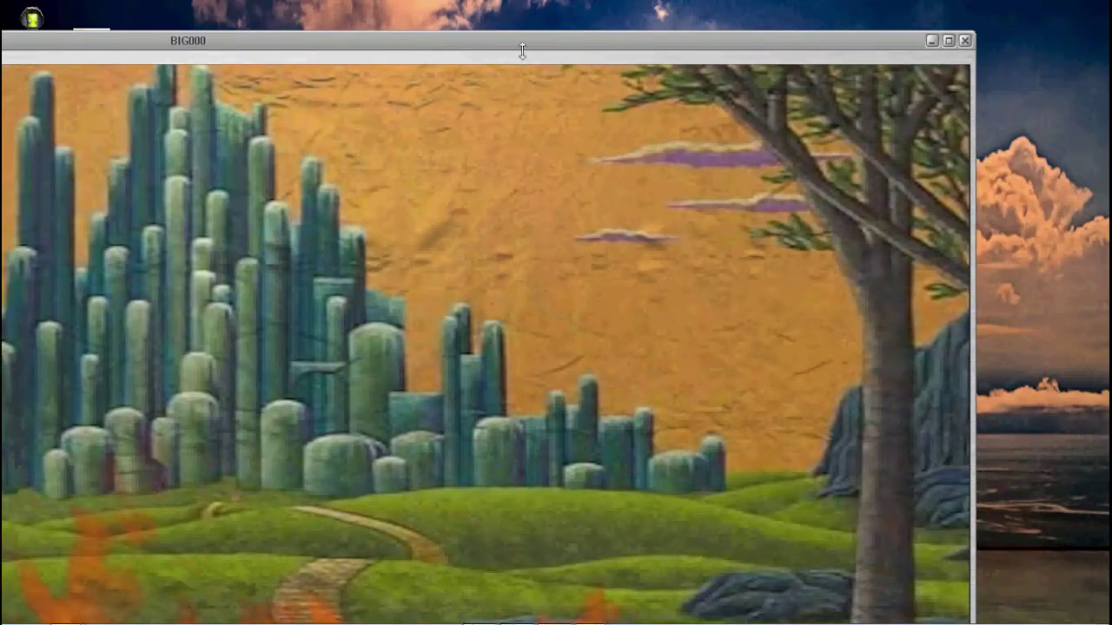
pyautogui.doubleClick(298, 43)
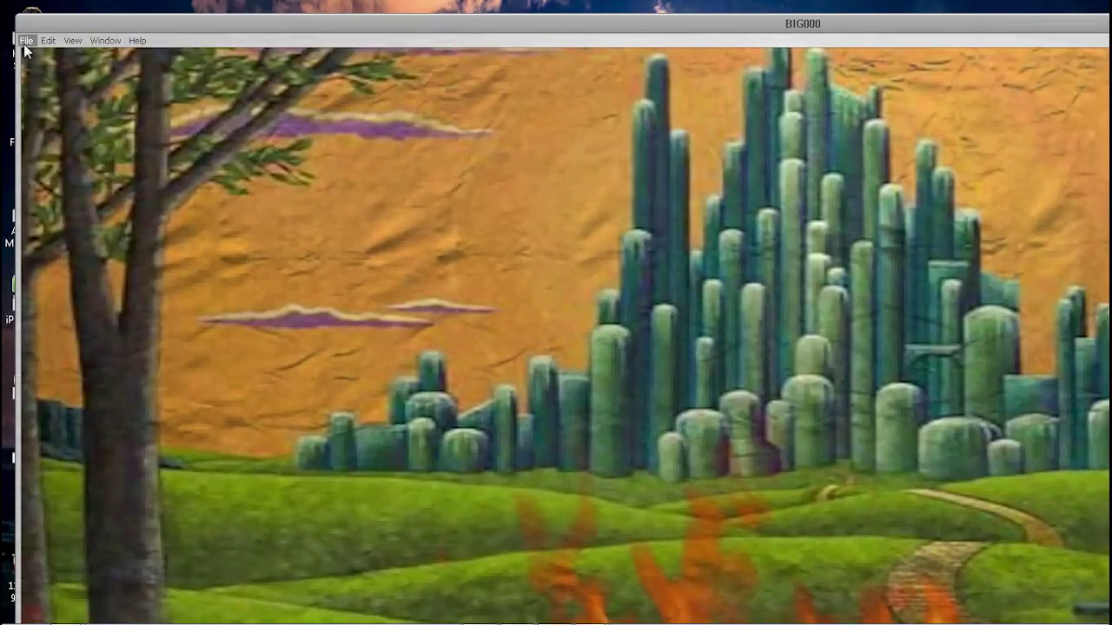
pyautogui.click(27, 41)
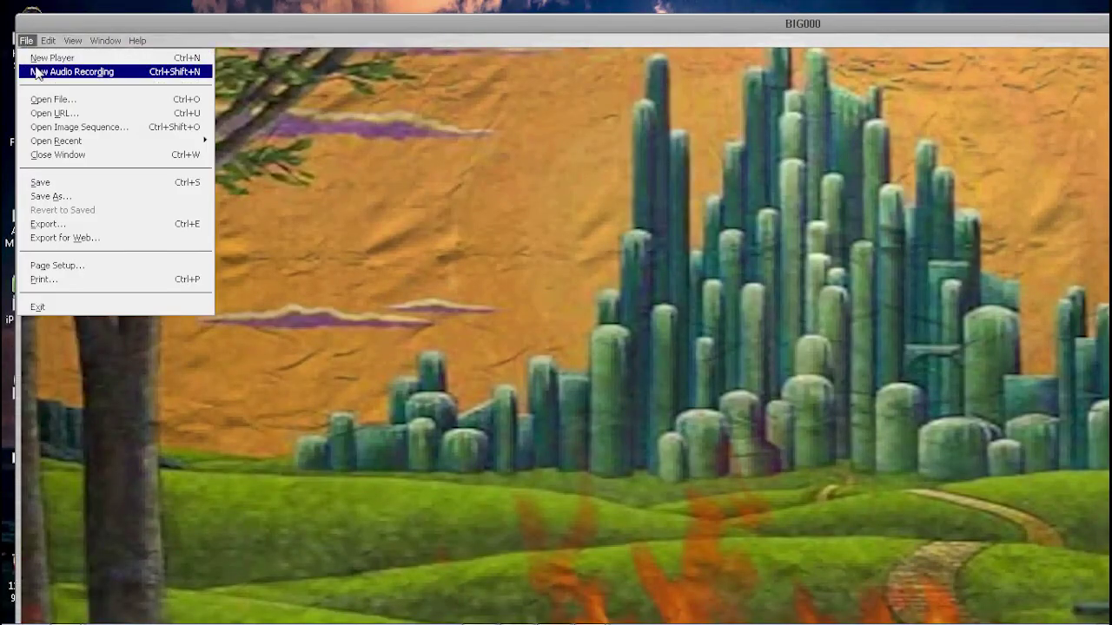
pyautogui.click(62, 99)
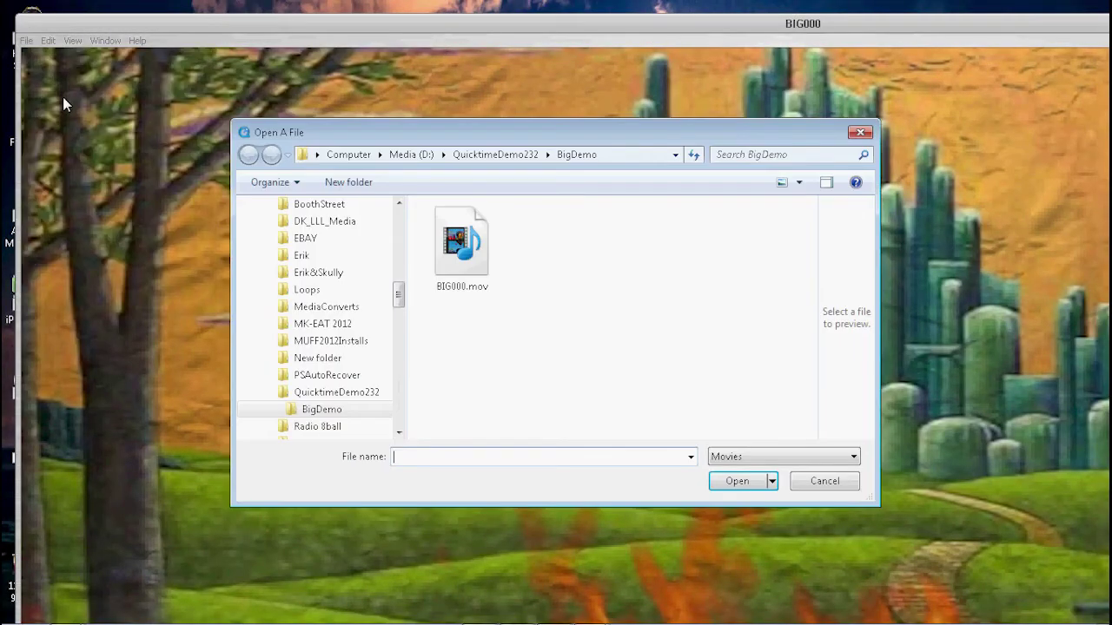
pyautogui.click(466, 260)
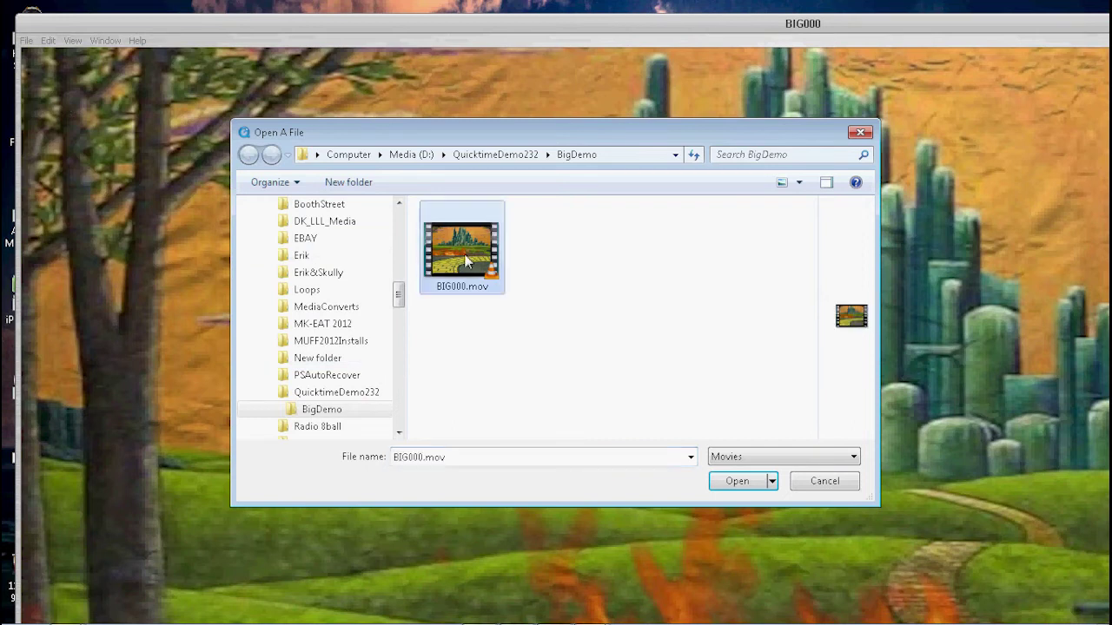
pyautogui.click(743, 482)
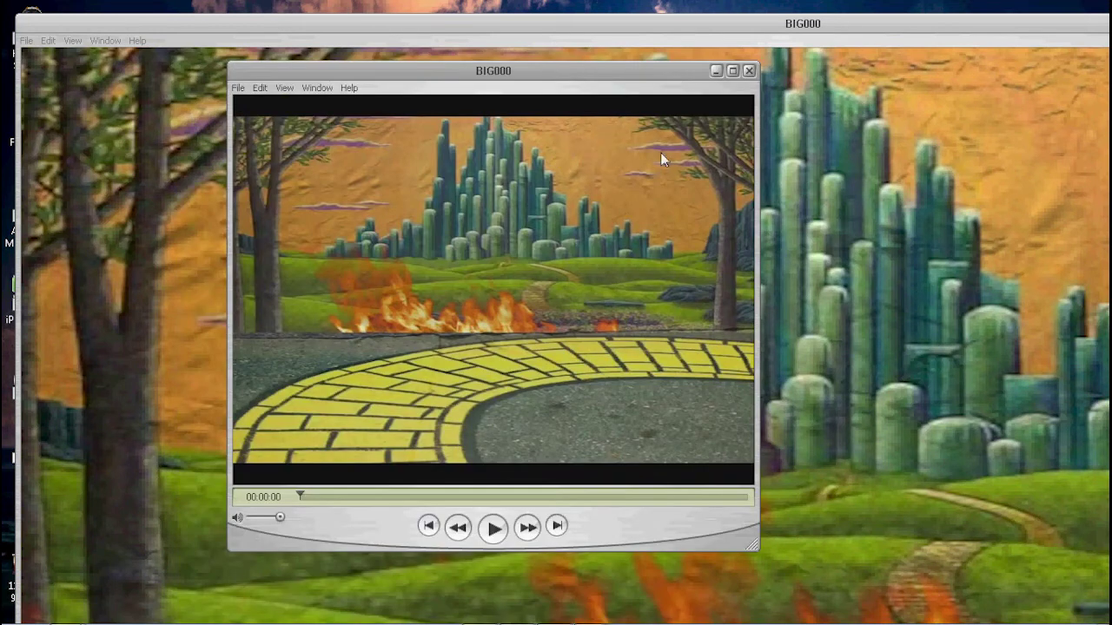
pyautogui.click(498, 530)
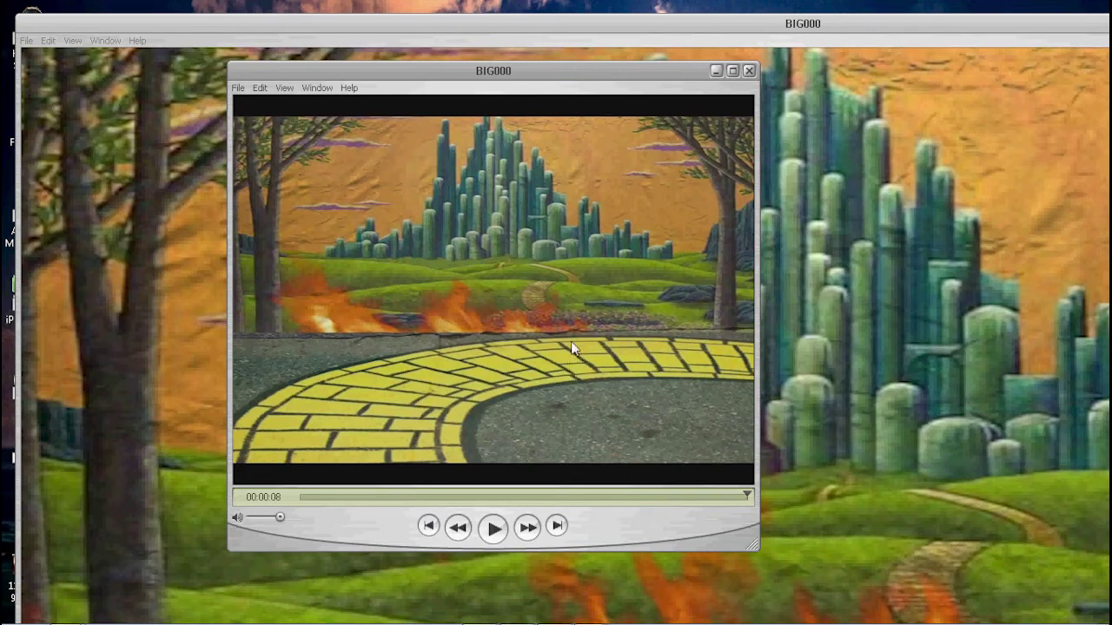
# - Close the oversized image sequence movie and the exported BIG000 movie
pyautogui.click(572, 26)
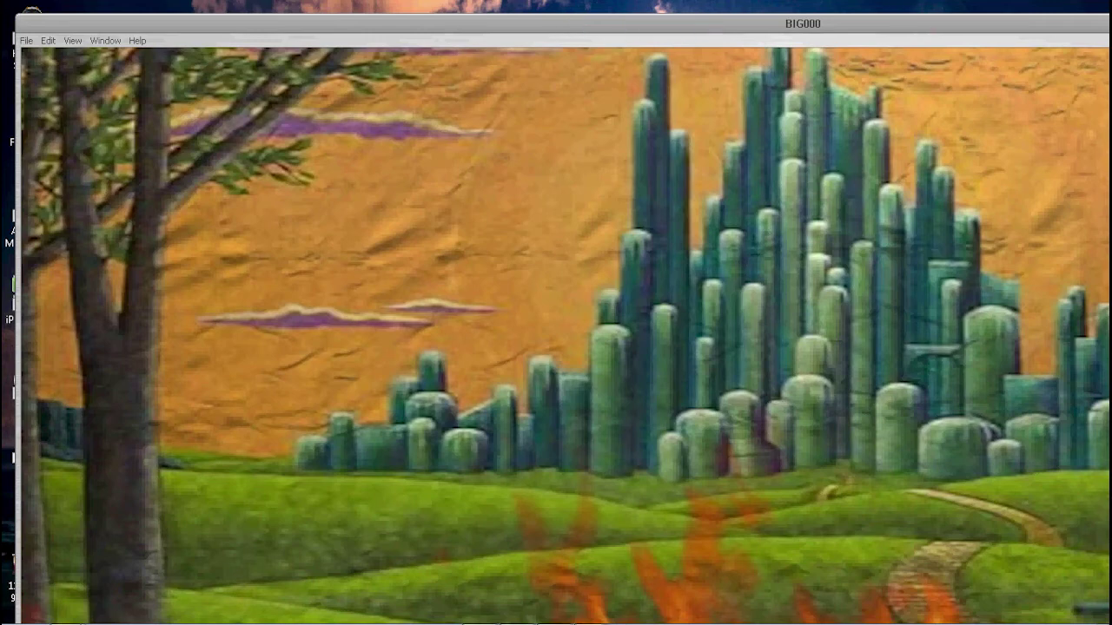
pyautogui.hotkey('ctrl', '1')
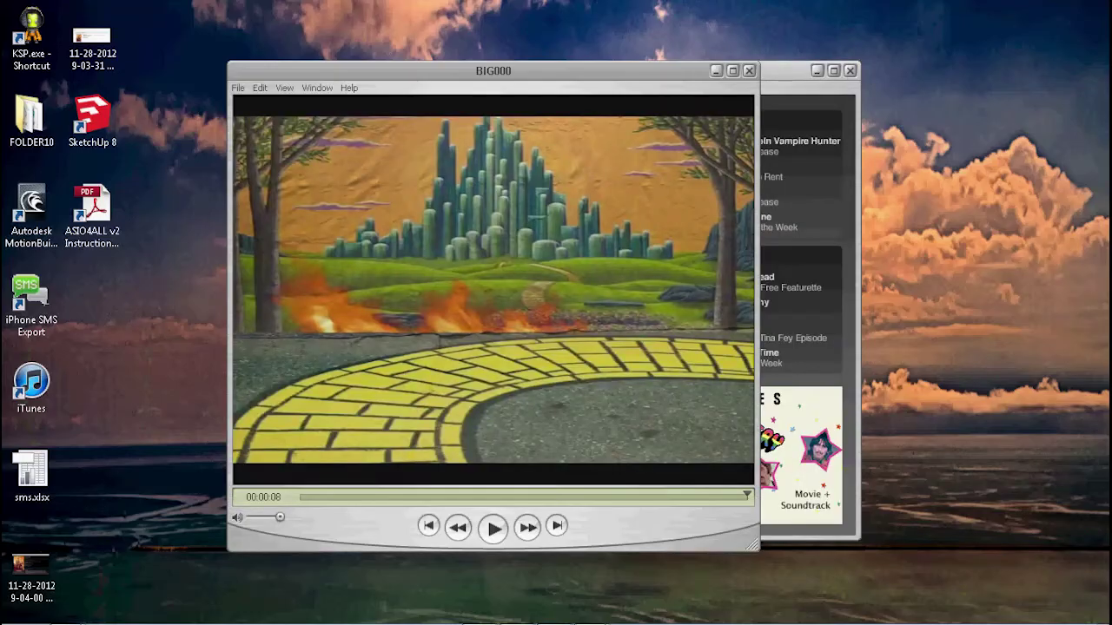
pyautogui.click(747, 72)
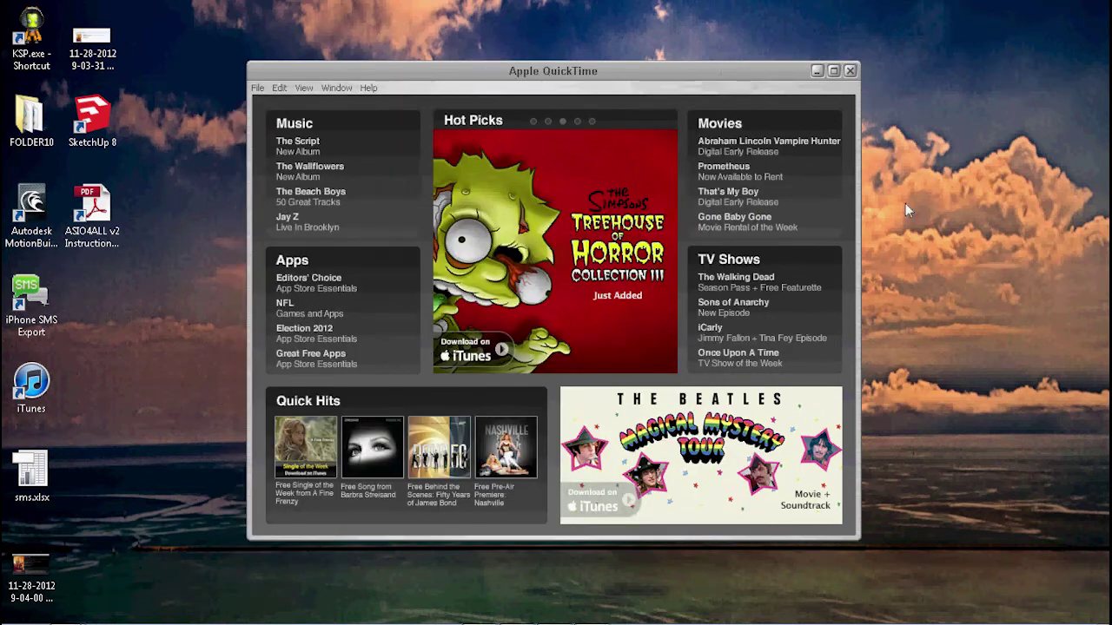
# - Open the audio file 24294__noisecollector__001electricgrowl.wav from the BigDemo folder, showing Audio Files in the file list
pyautogui.click(257, 90)
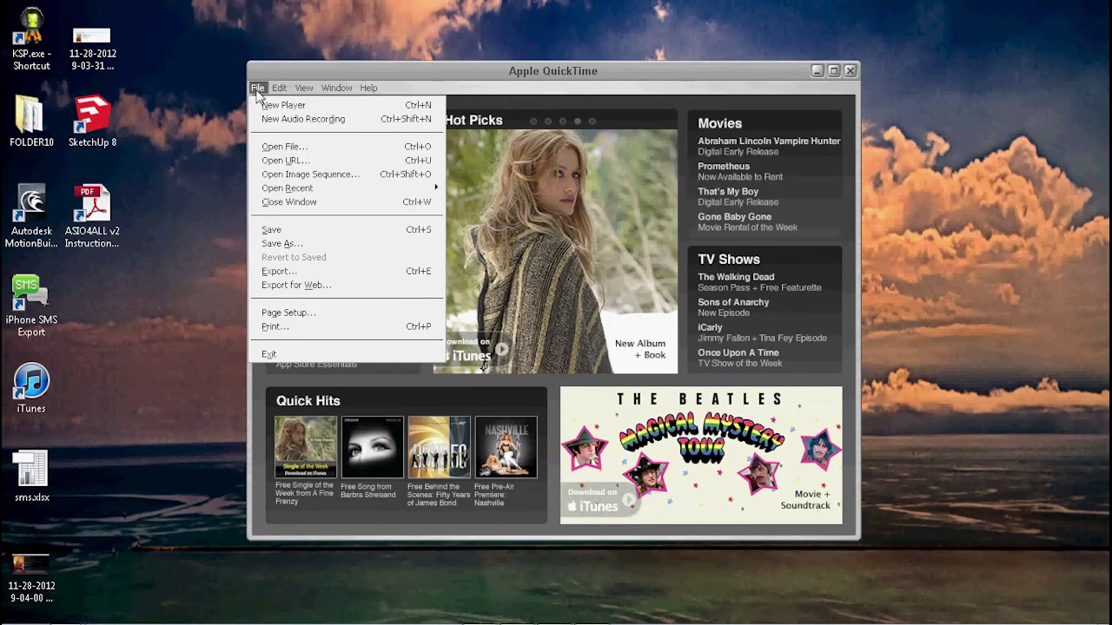
pyautogui.click(270, 147)
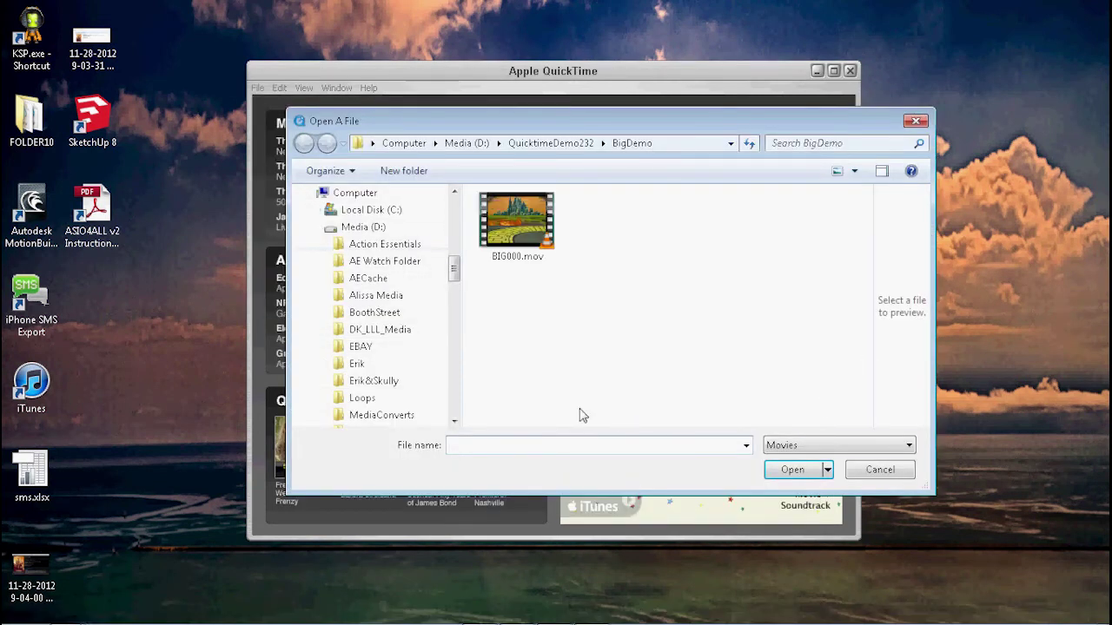
pyautogui.click(874, 448)
pyautogui.click(805, 486)
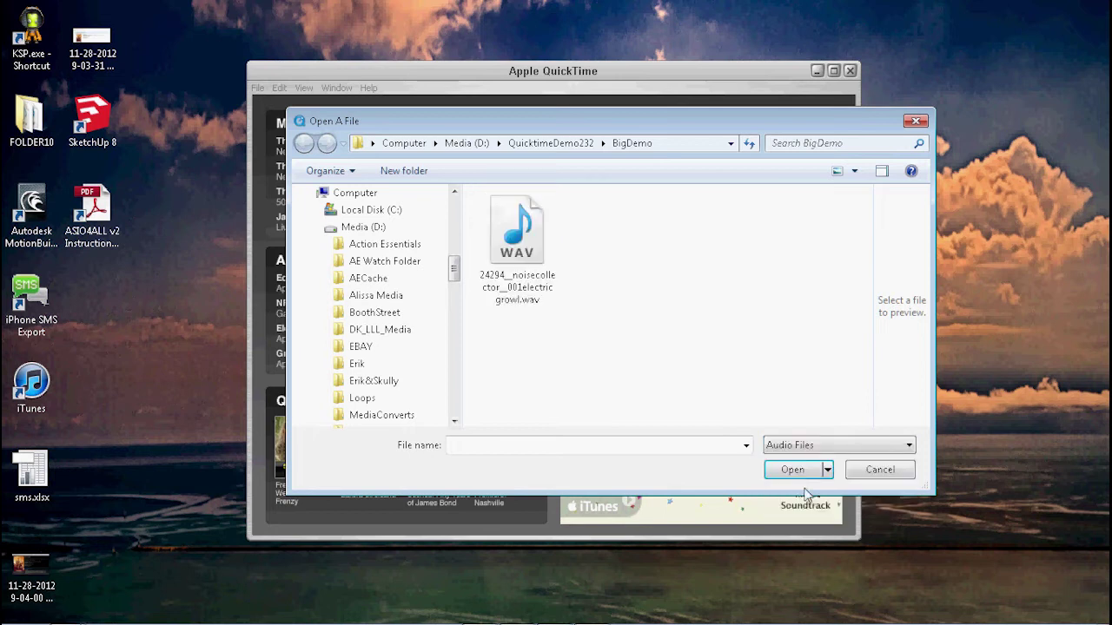
pyautogui.click(530, 253)
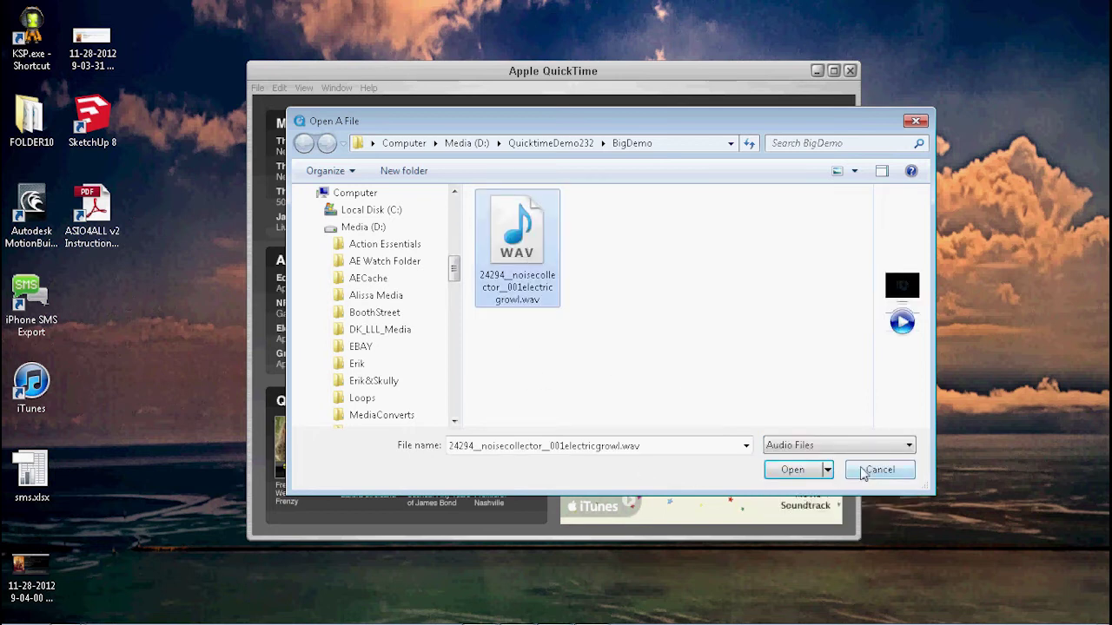
pyautogui.click(792, 469)
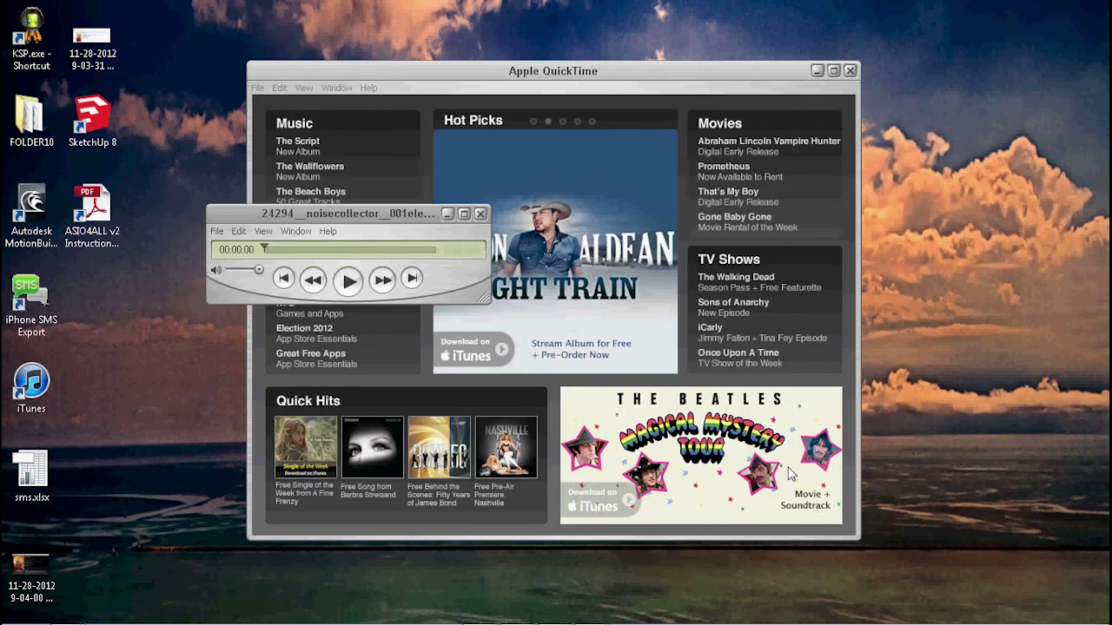
# - Preview the growl audio briefly, then select the whole clip and copy it
pyautogui.click(347, 280)
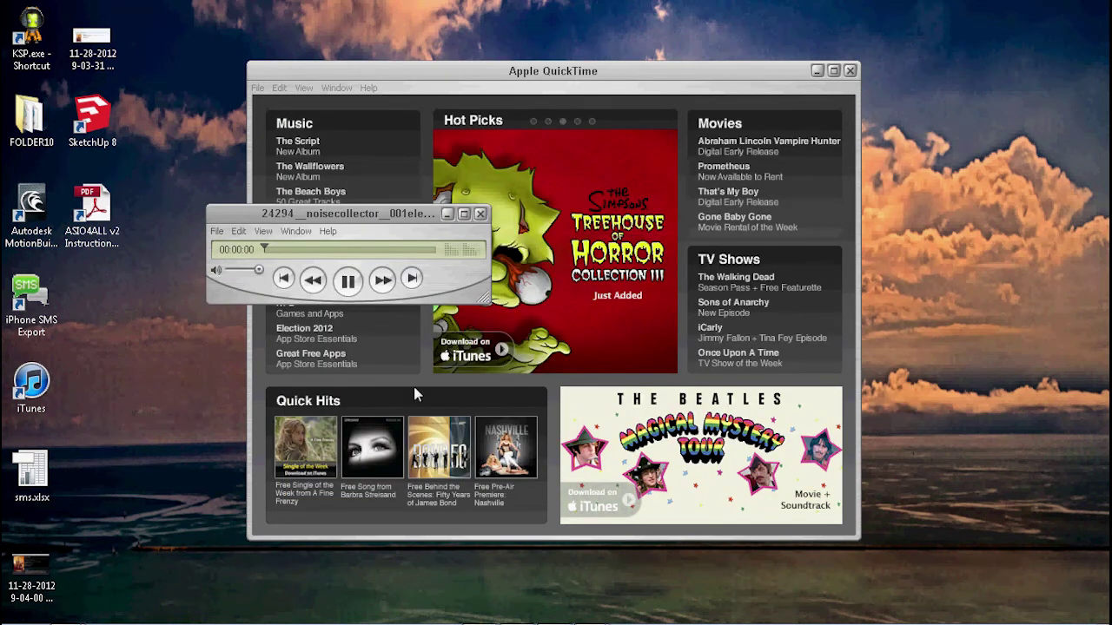
pyautogui.click(347, 280)
pyautogui.click(238, 231)
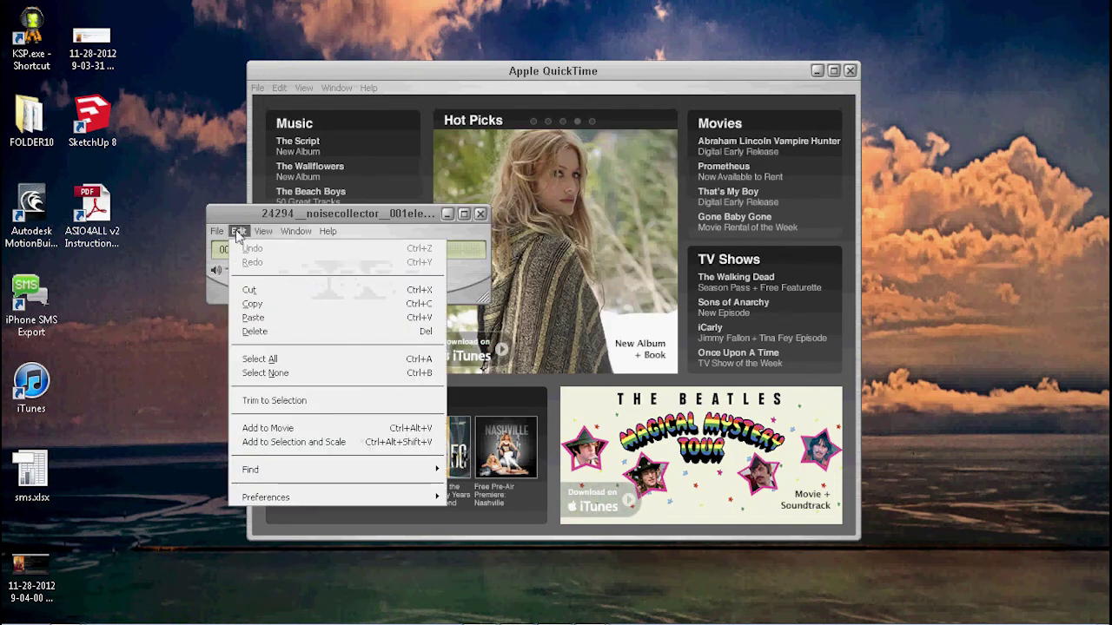
pyautogui.click(268, 358)
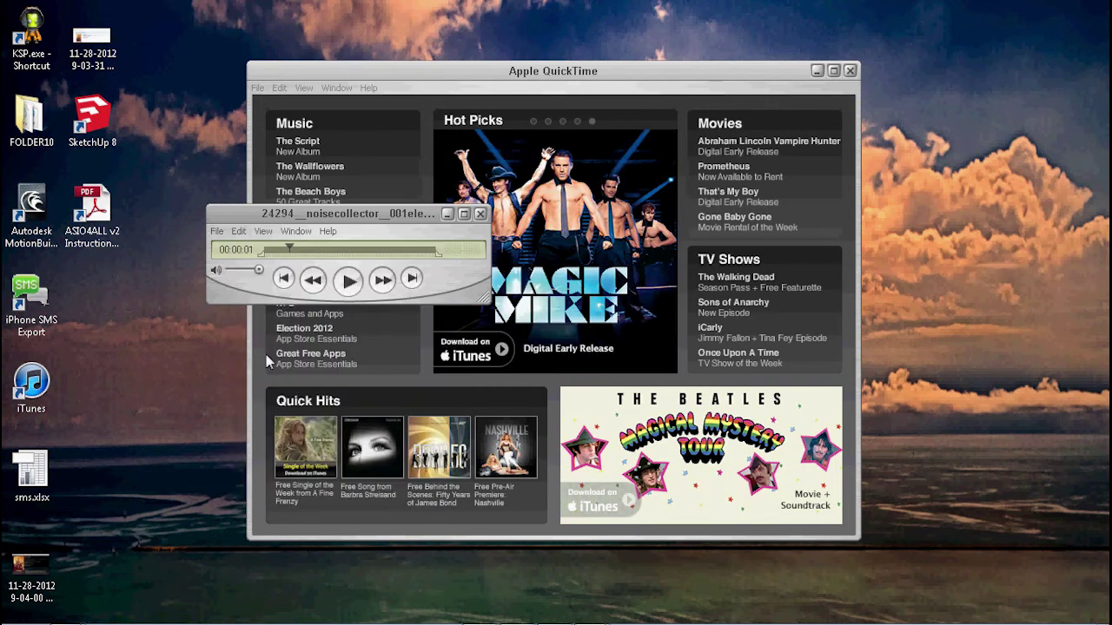
pyautogui.click(239, 231)
pyautogui.click(254, 304)
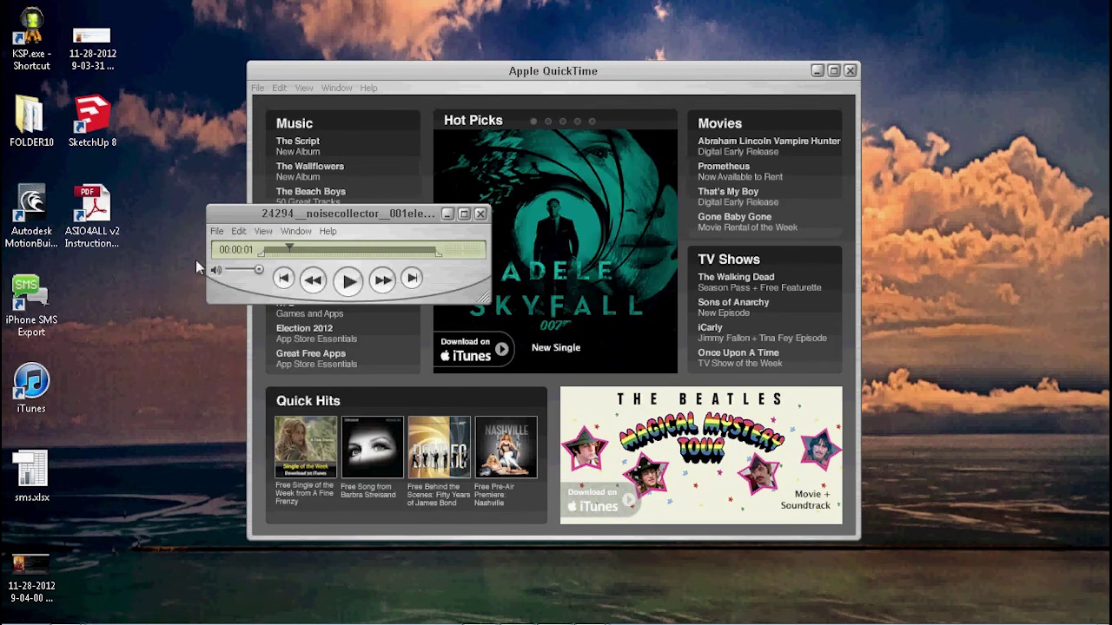
# - Open BIG000.mov from the BigDemo folder and move its window up so the whole player fits on screen
pyautogui.click(218, 232)
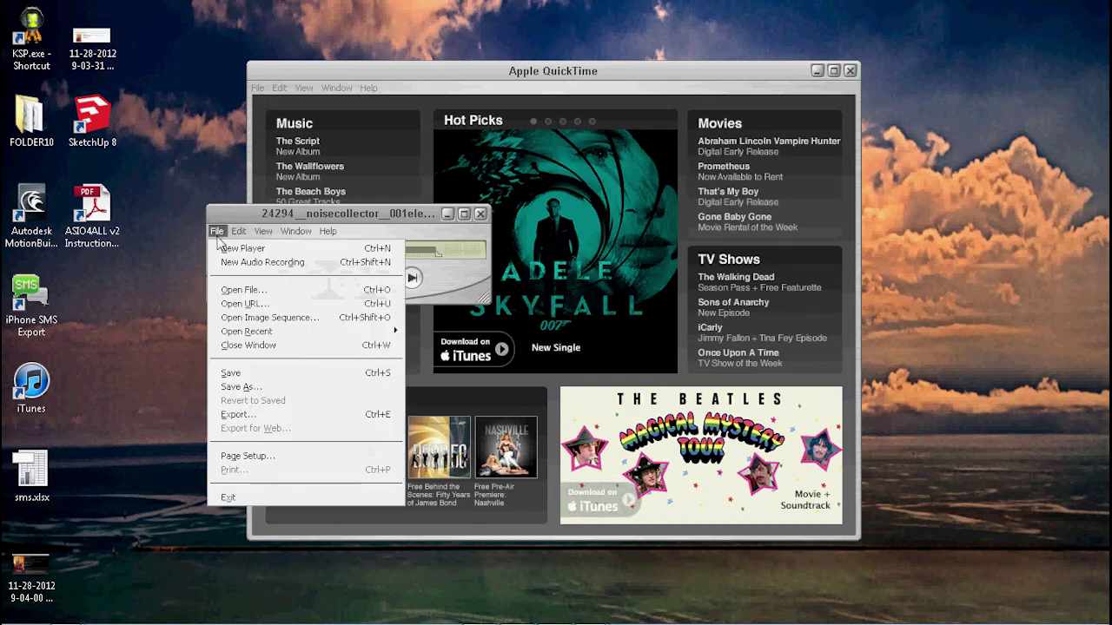
pyautogui.click(233, 293)
pyautogui.click(460, 235)
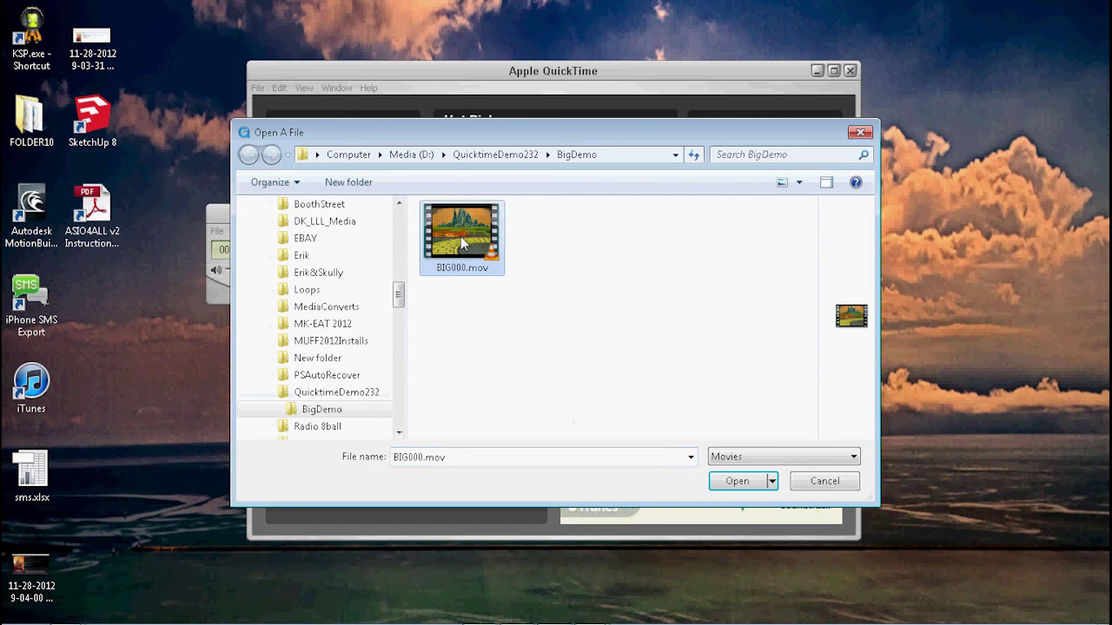
pyautogui.click(738, 481)
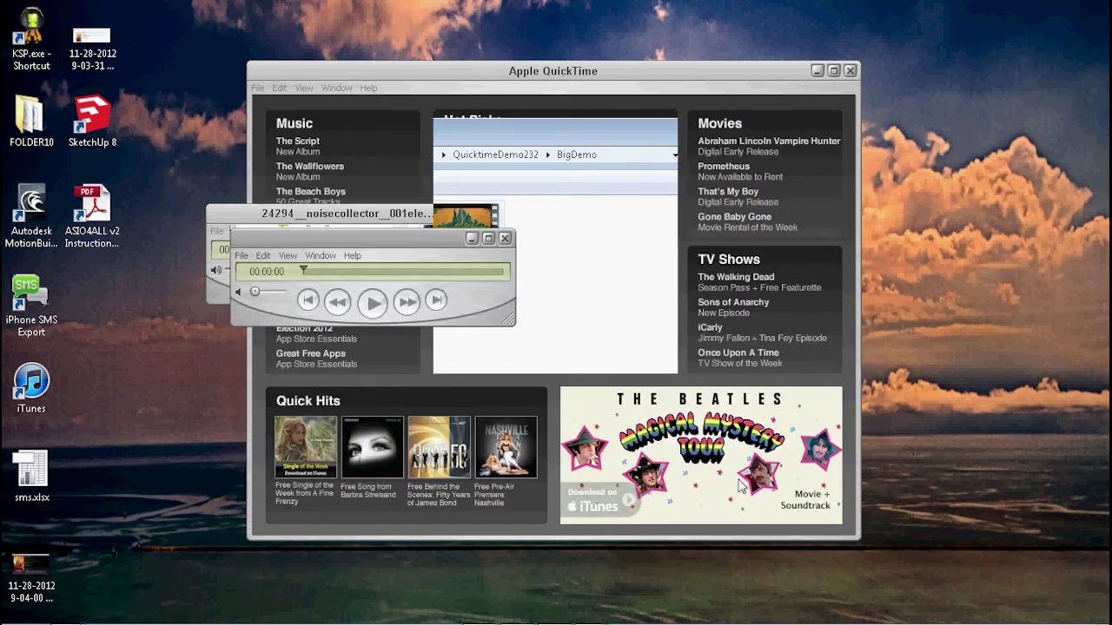
pyautogui.moveTo(528, 241); pyautogui.dragTo(513, 50)
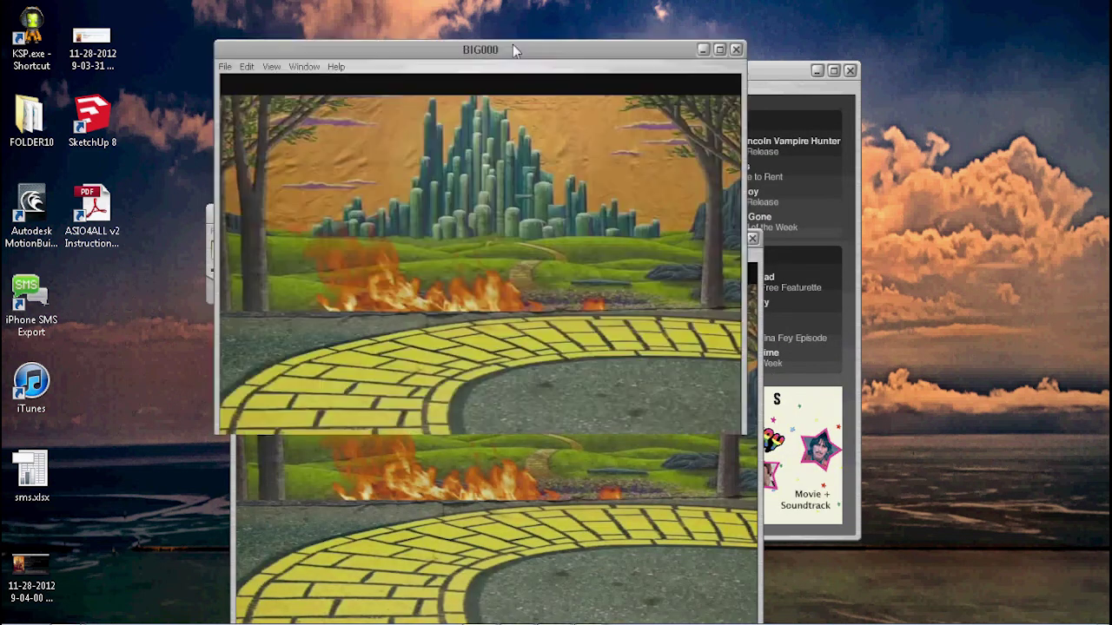
# - Add the copied audio to the BIG000 movie at its start and play the combined movie from the beginning
pyautogui.click(248, 67)
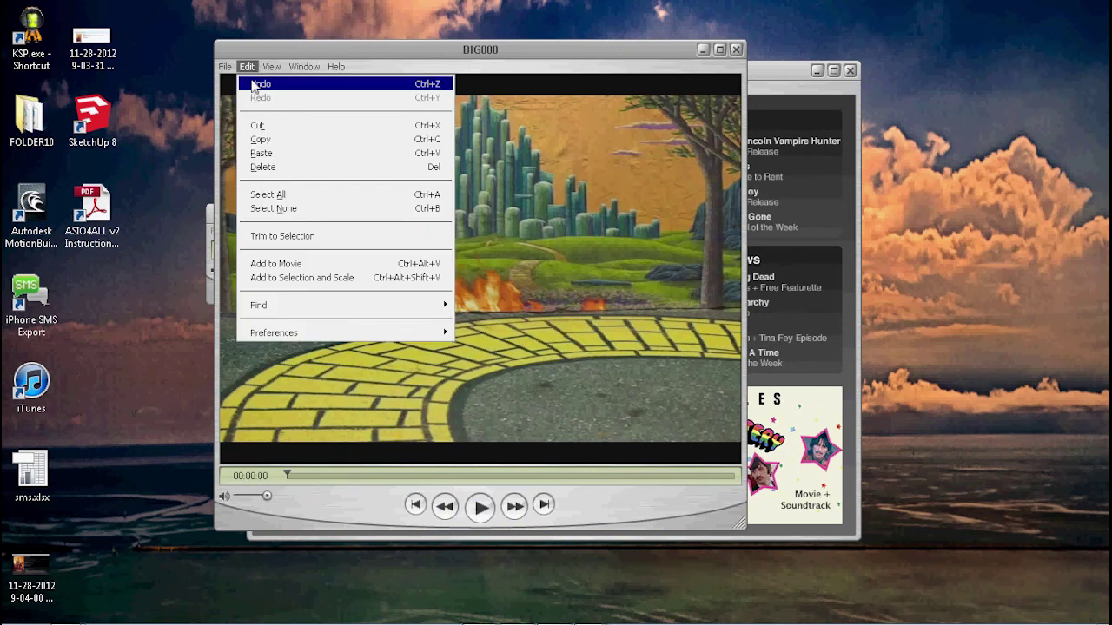
pyautogui.click(276, 265)
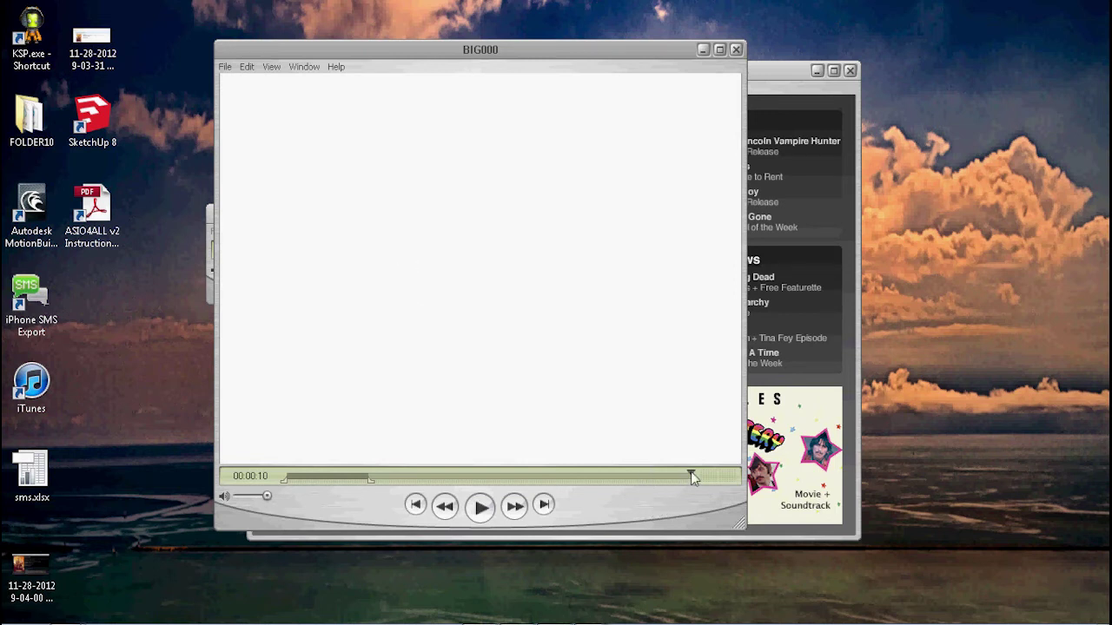
pyautogui.moveTo(691, 476); pyautogui.dragTo(250, 474)
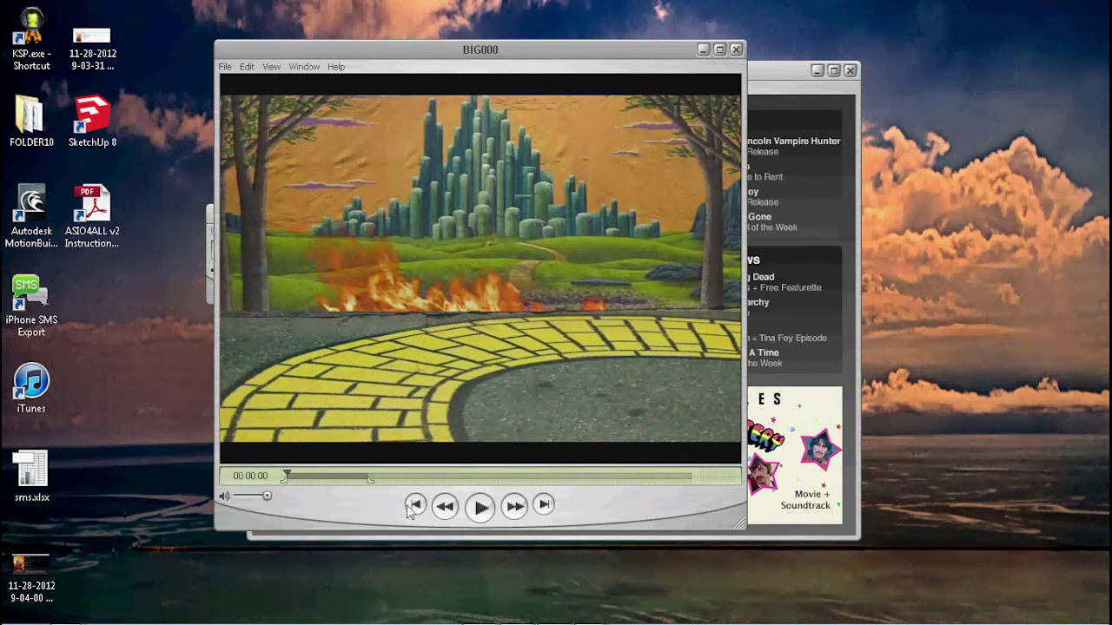
pyautogui.click(481, 507)
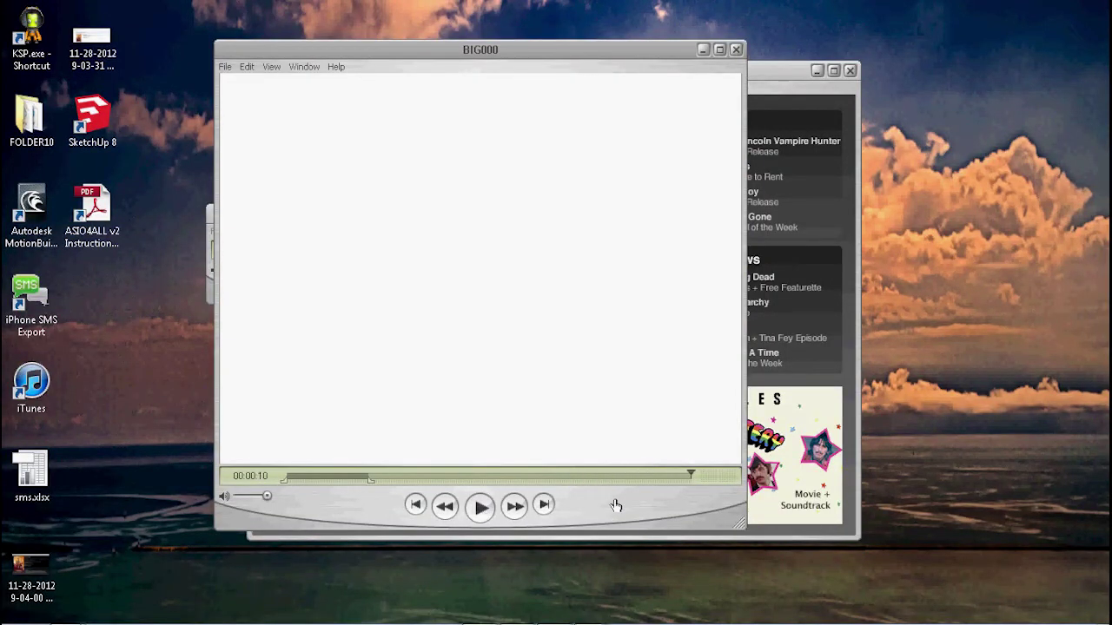
# - Extend the selection's end to the last picture frame at 00:00:08 and trim the movie to the selection
pyautogui.click(369, 483)
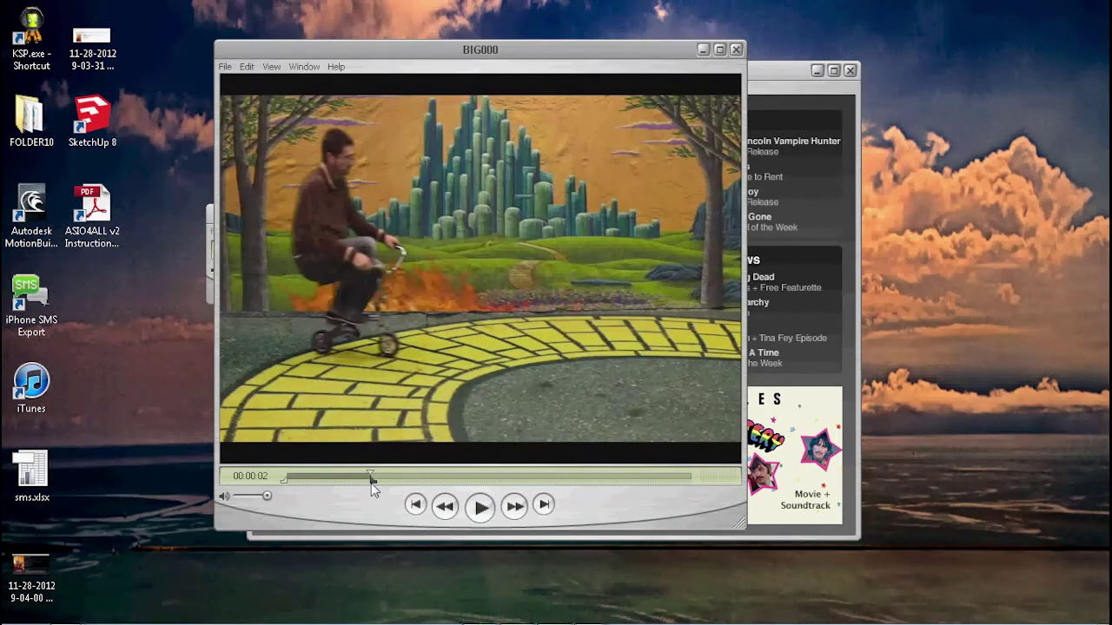
pyautogui.moveTo(370, 483); pyautogui.dragTo(373, 483)
pyautogui.moveTo(387, 488); pyautogui.dragTo(415, 477)
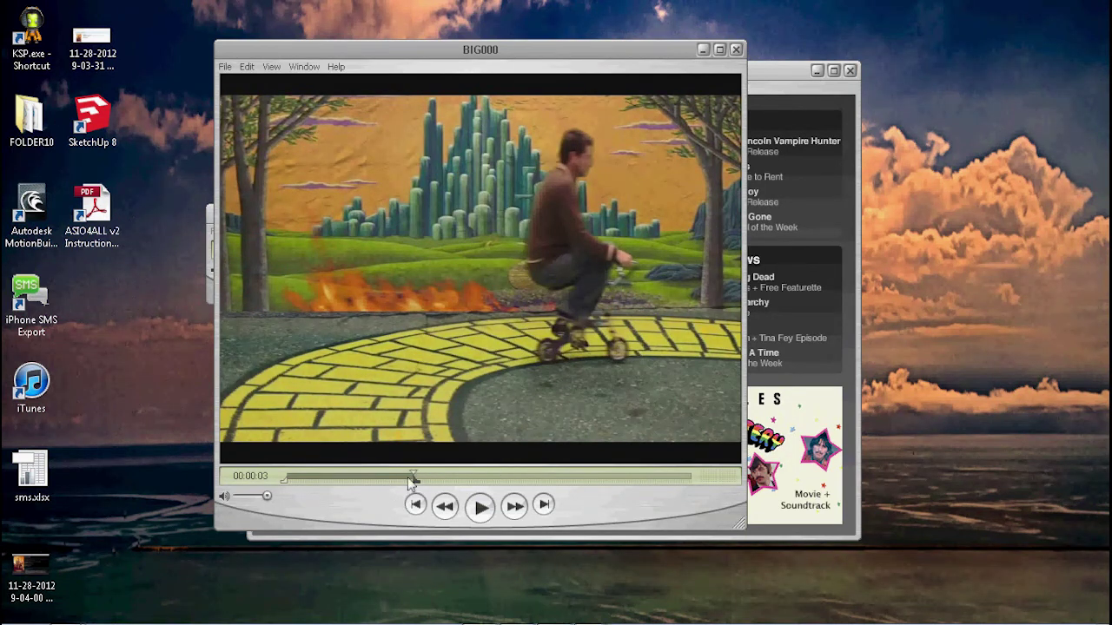
pyautogui.moveTo(415, 479); pyautogui.dragTo(615, 491)
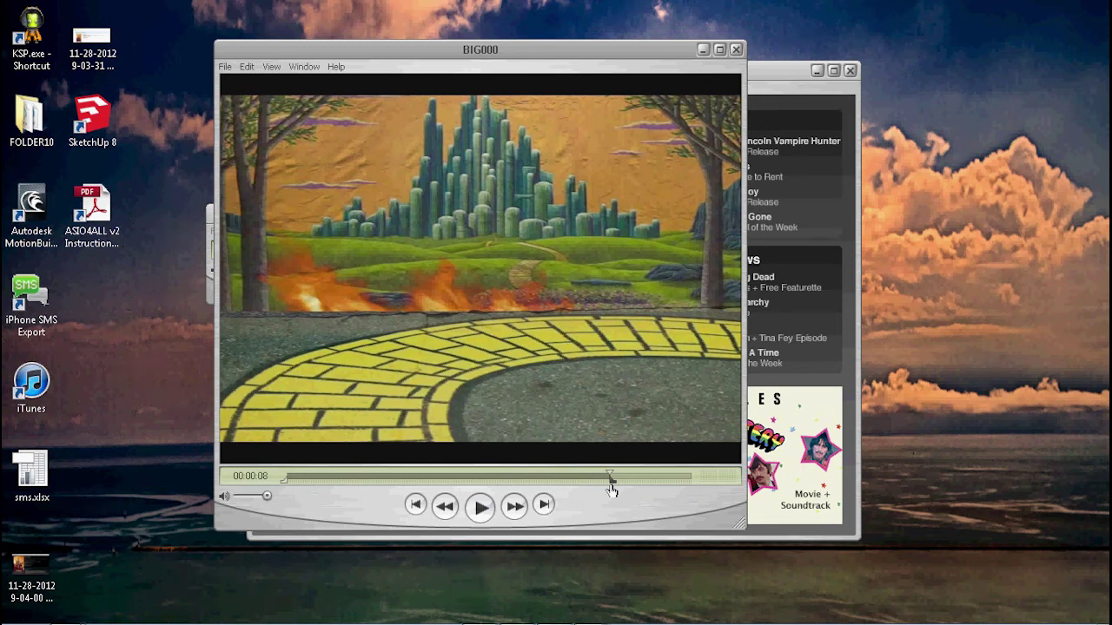
pyautogui.moveTo(612, 490); pyautogui.dragTo(612, 491)
pyautogui.click(246, 70)
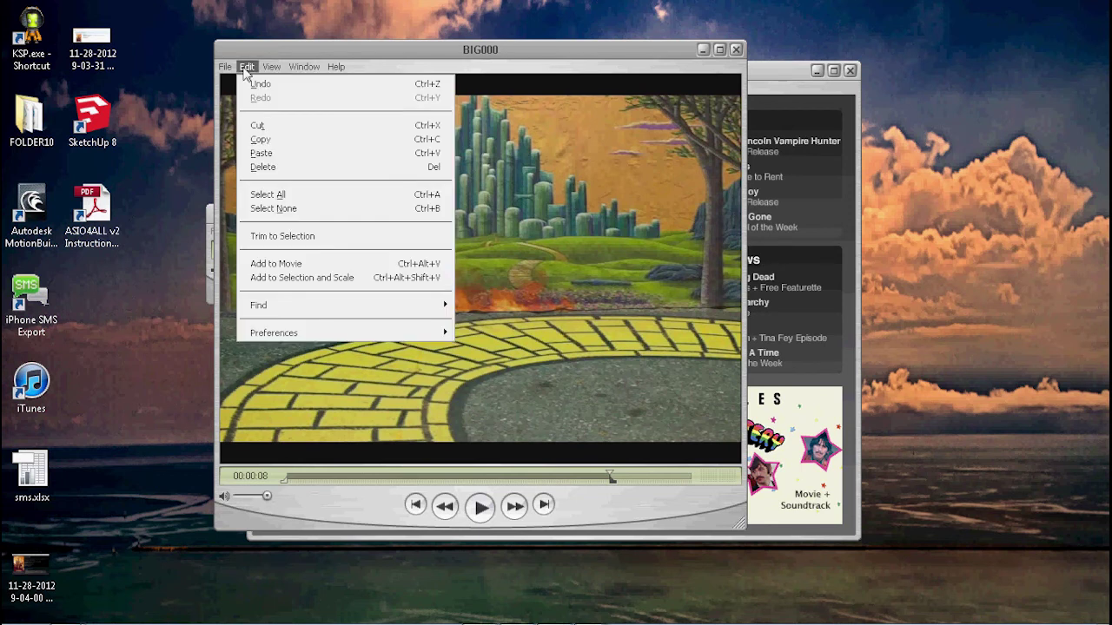
pyautogui.click(276, 238)
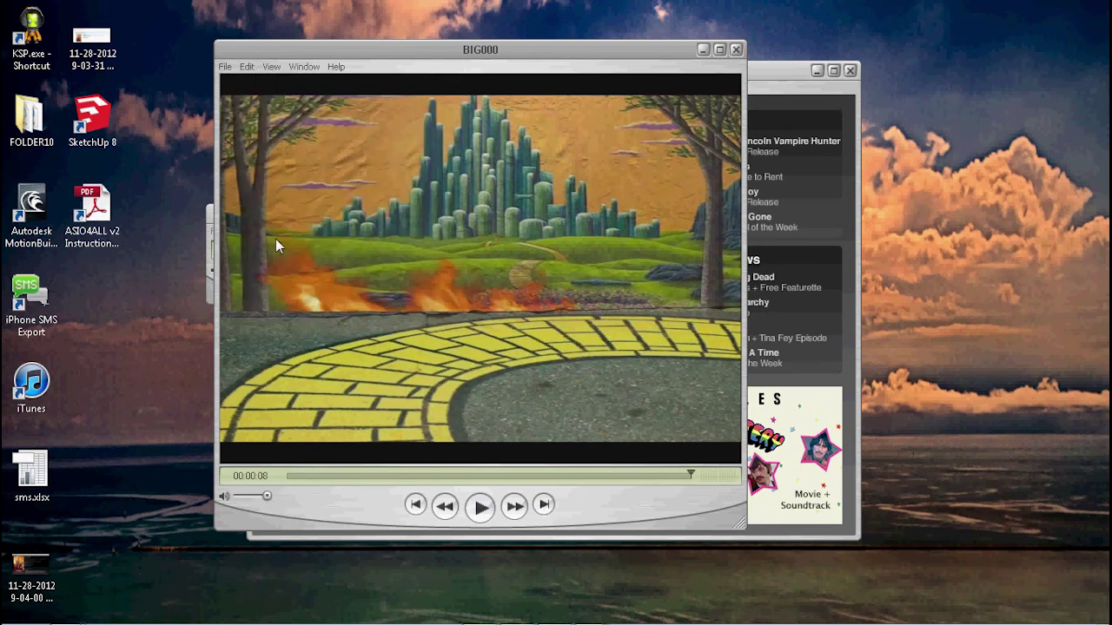
# - Play the trimmed BIG000 movie to check its ending, then save it
pyautogui.click(482, 516)
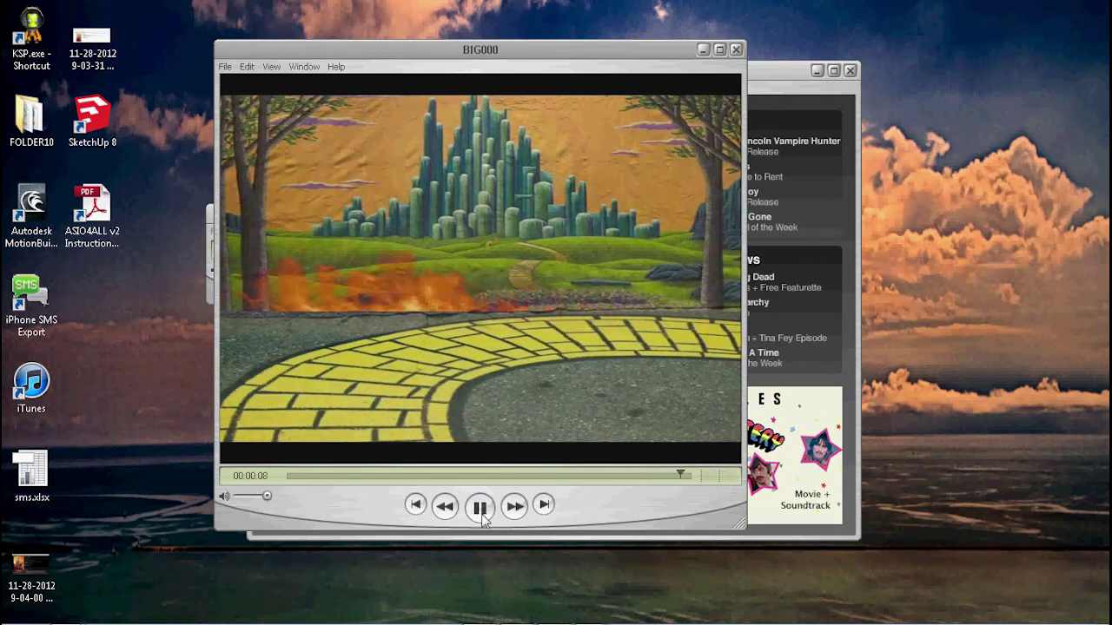
pyautogui.click(227, 69)
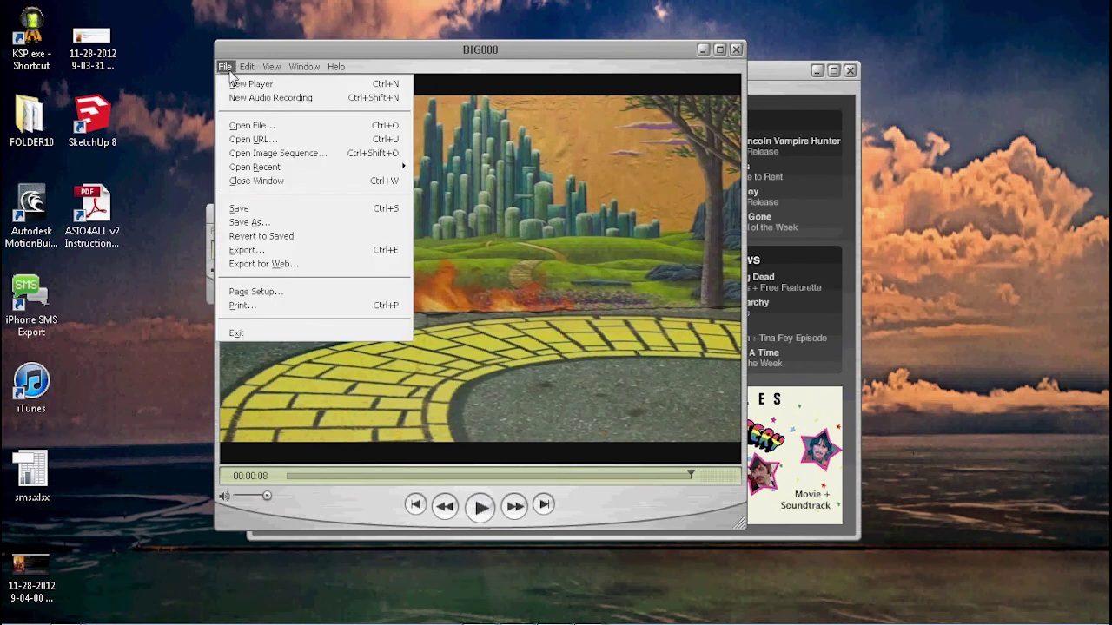
pyautogui.click(252, 211)
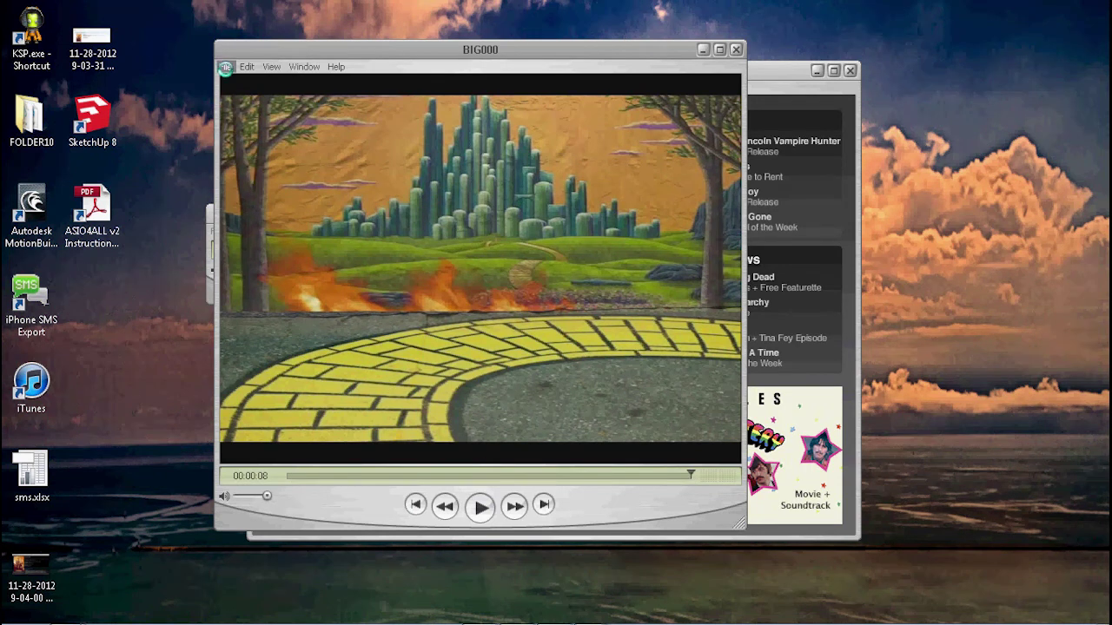
# - Close the saved BIG000 movie window and the noisecollector sound window
pyautogui.click(224, 67)
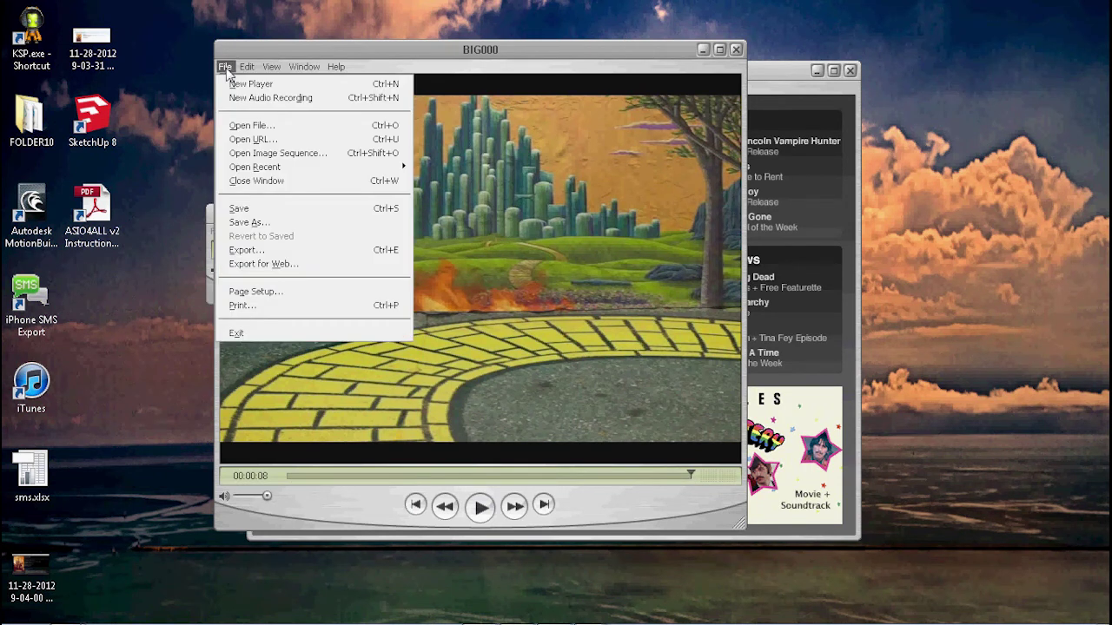
pyautogui.moveTo(247, 67)
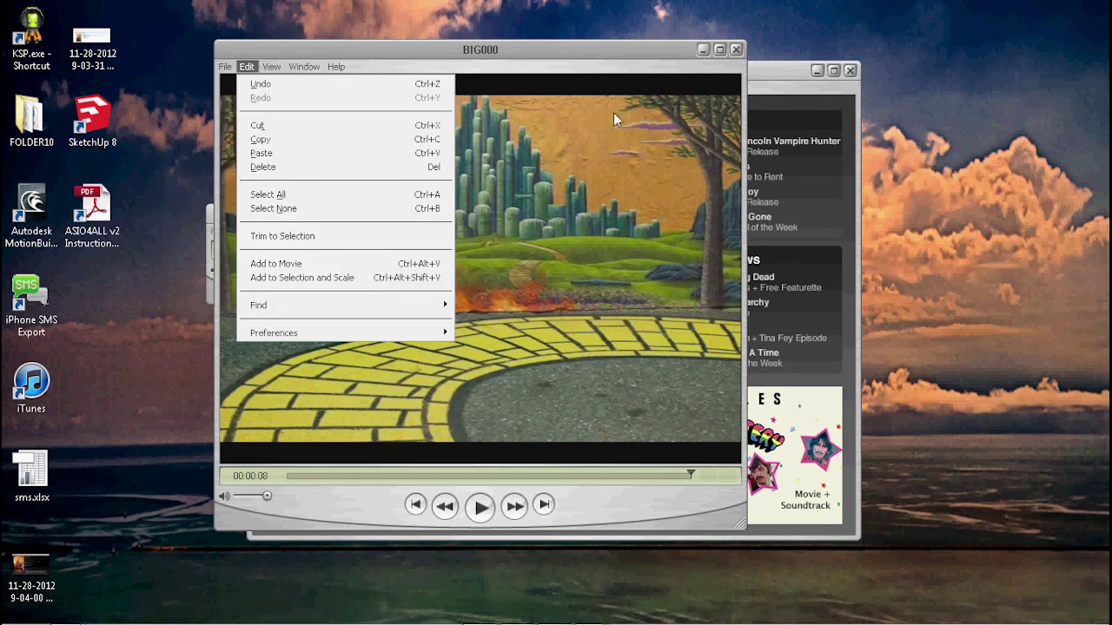
pyautogui.click(736, 51)
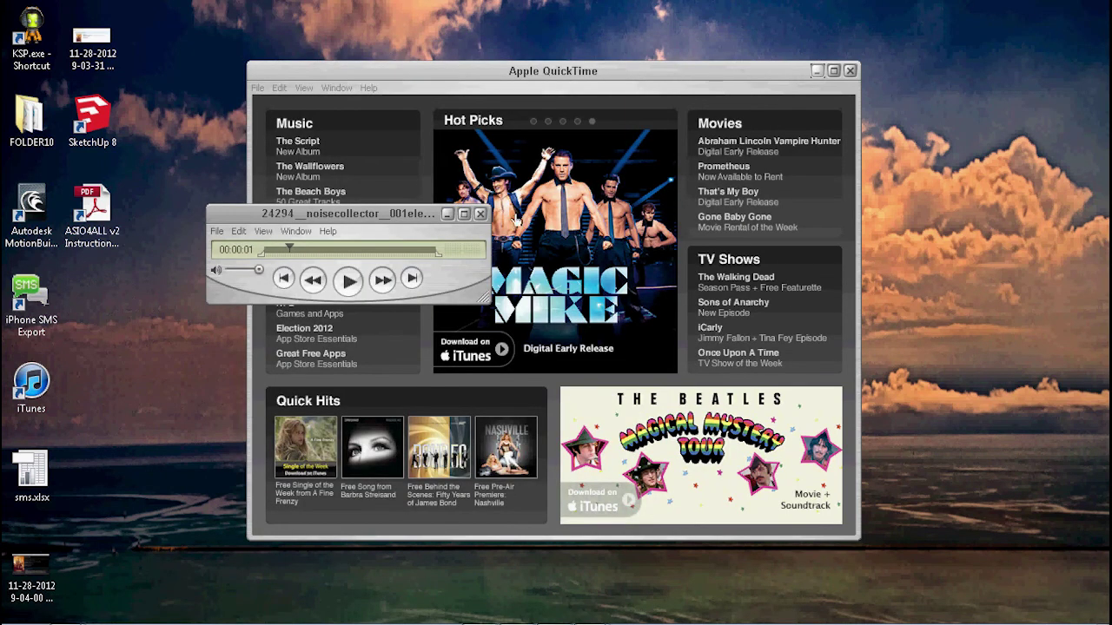
pyautogui.click(482, 215)
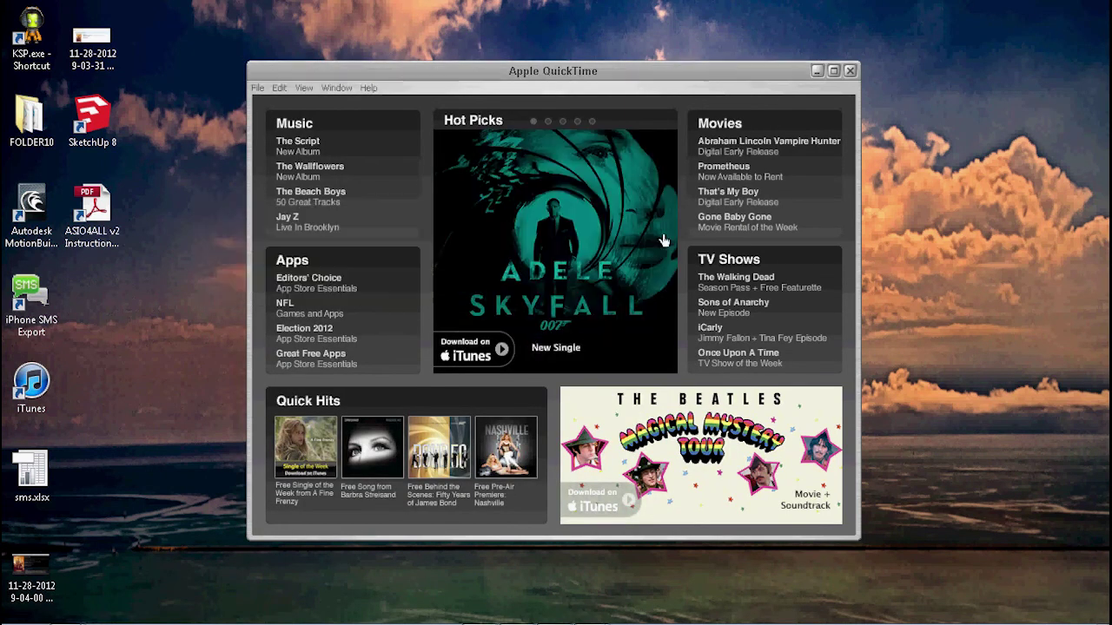
# - Reopen BIG000.mov from the BigDemo folder and play it to check the saved picture and sound
pyautogui.click(257, 88)
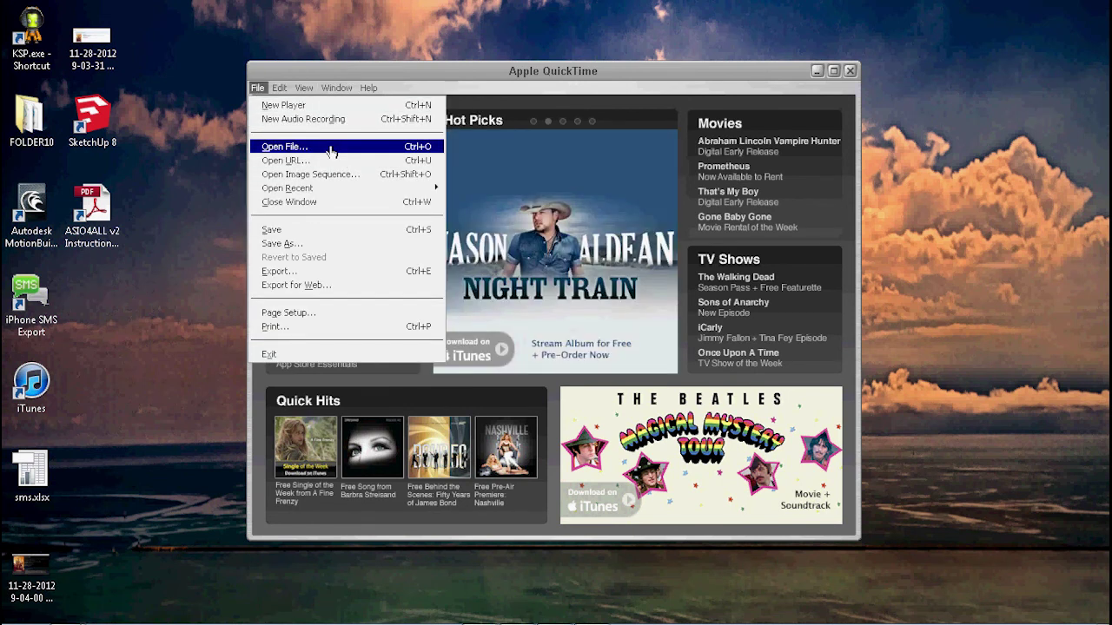
pyautogui.click(296, 149)
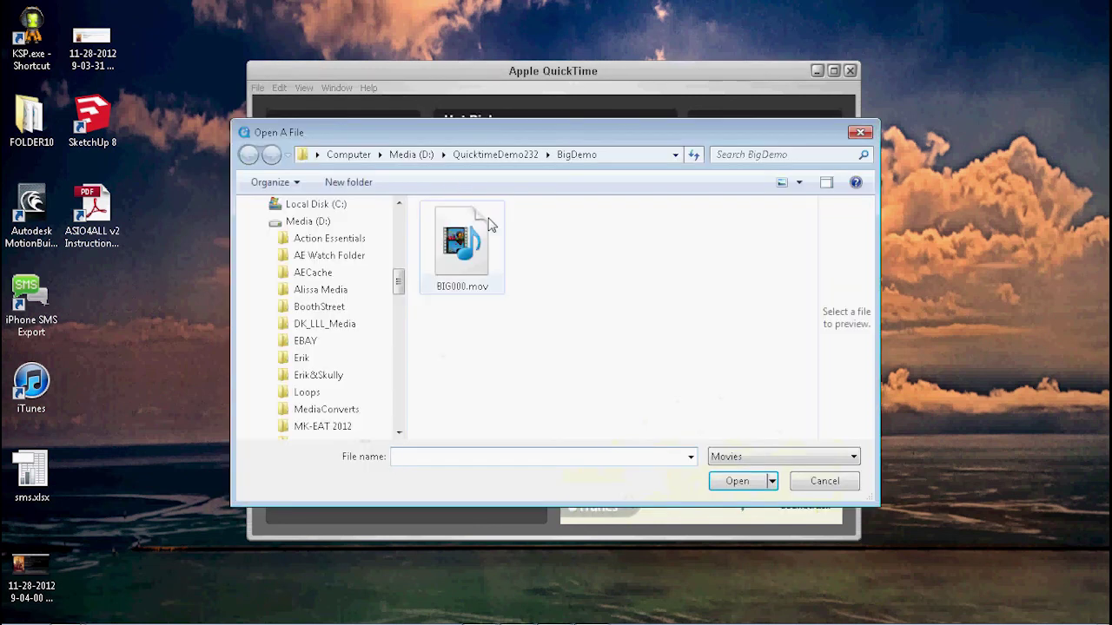
pyautogui.click(455, 278)
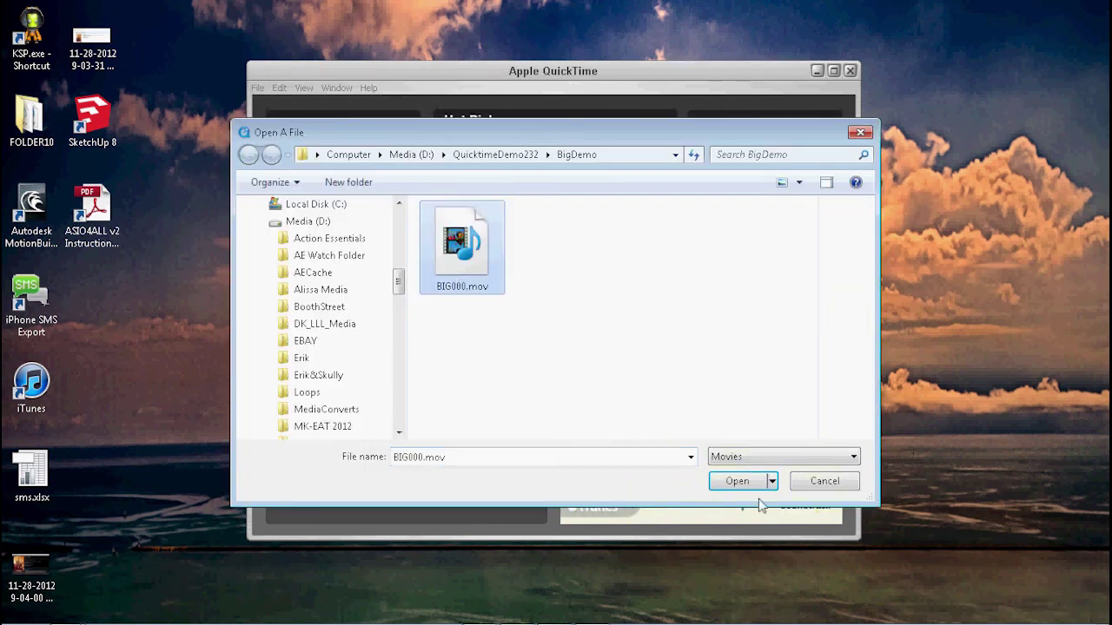
pyautogui.click(737, 483)
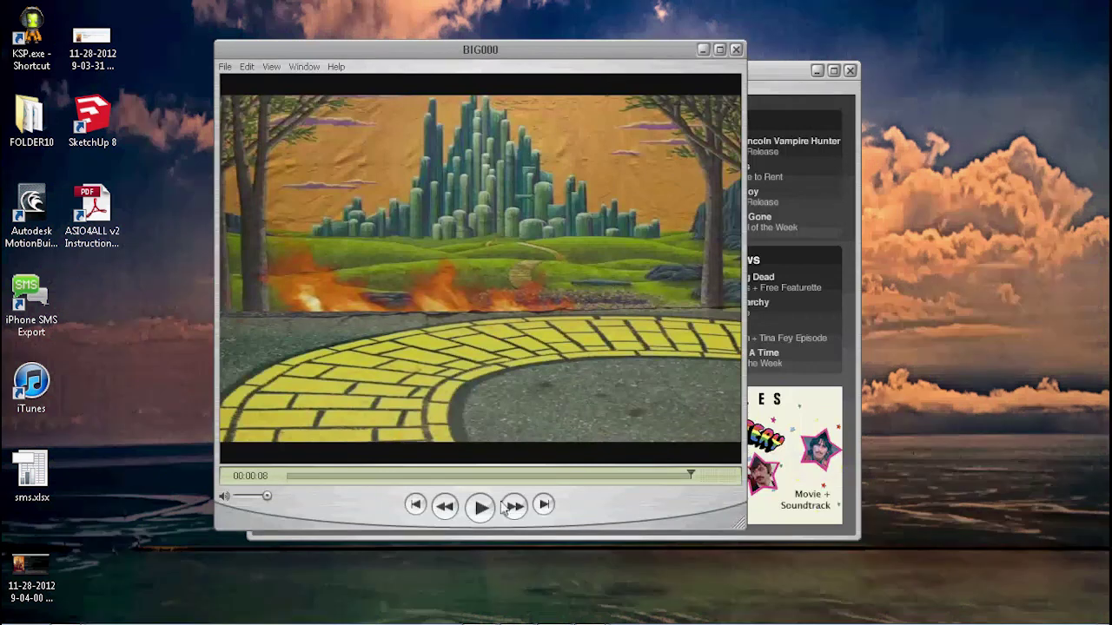
pyautogui.click(483, 508)
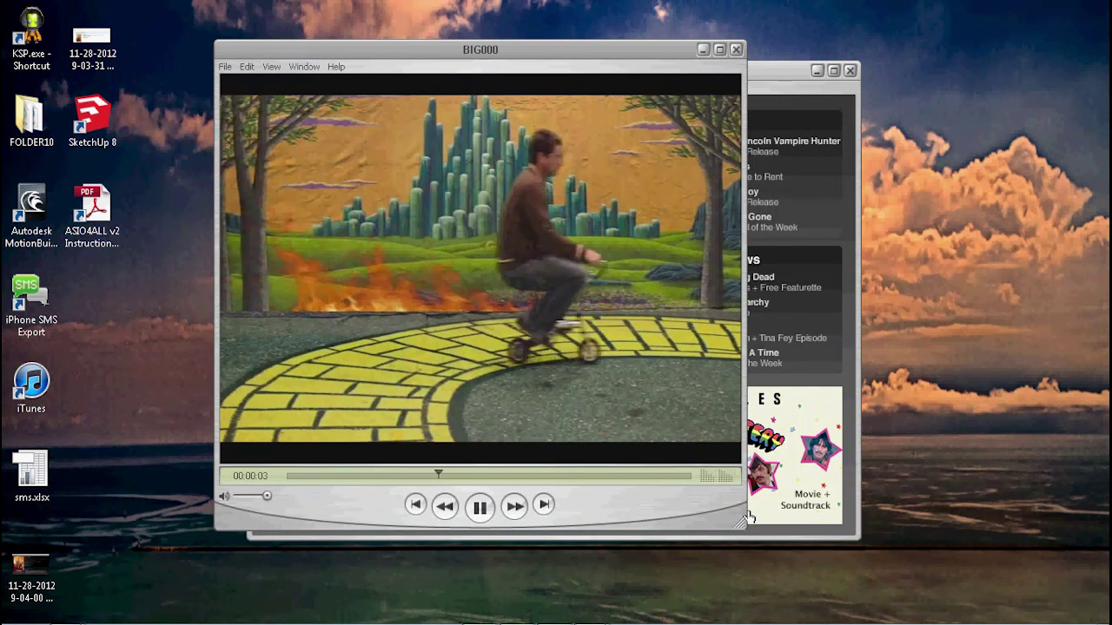
pyautogui.click(484, 514)
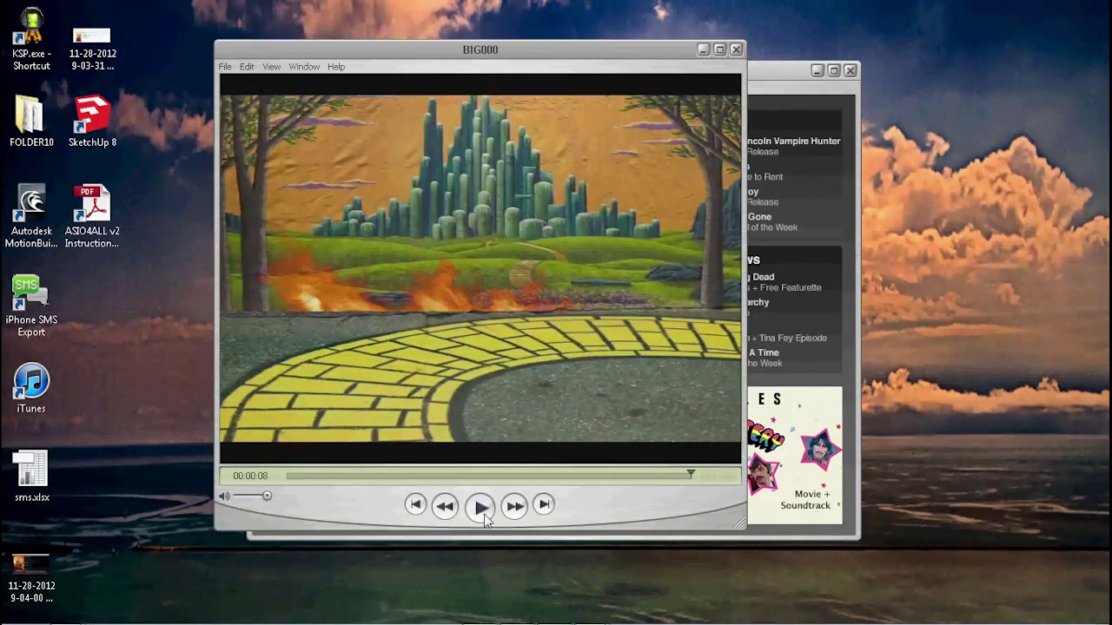